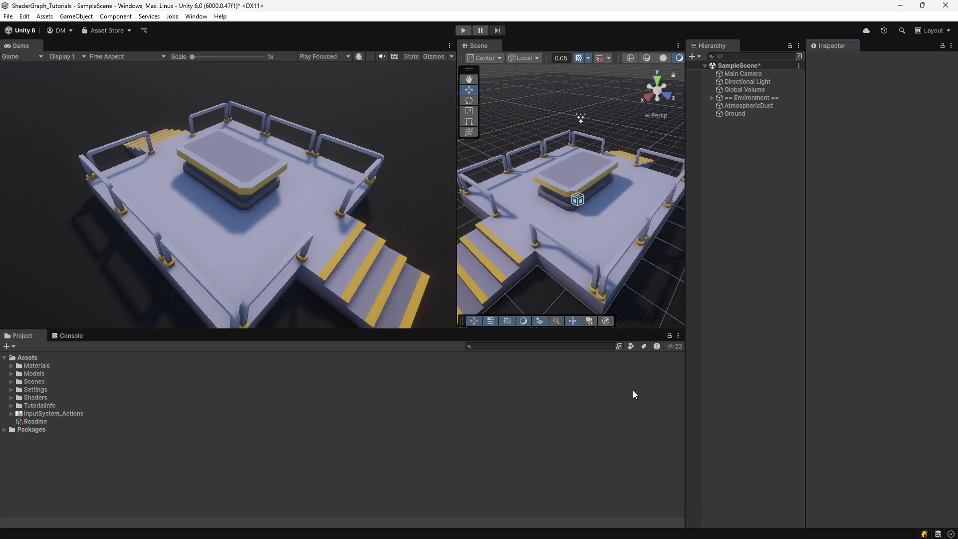
Search the installed packages in Package Manager for 'shader' to check Shader Graph
click(196, 16)
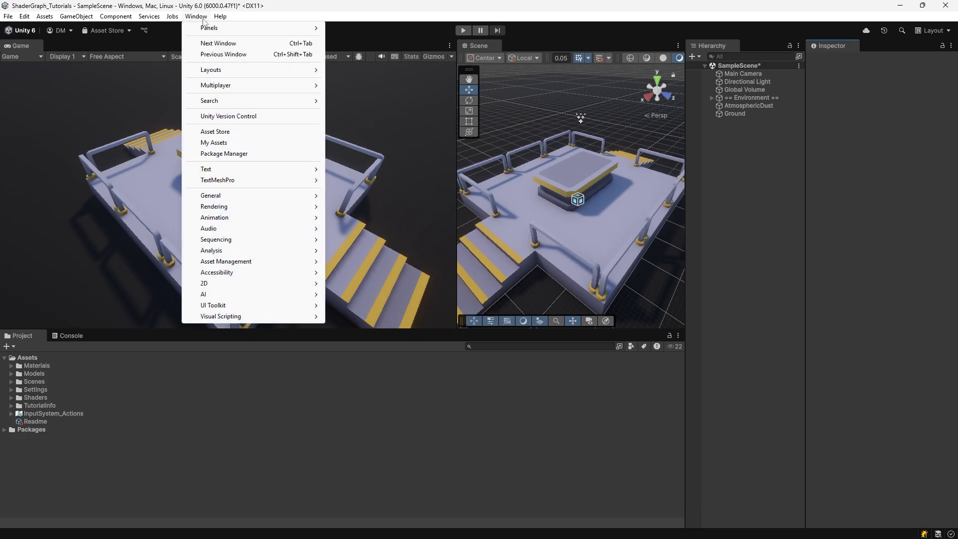
click(237, 154)
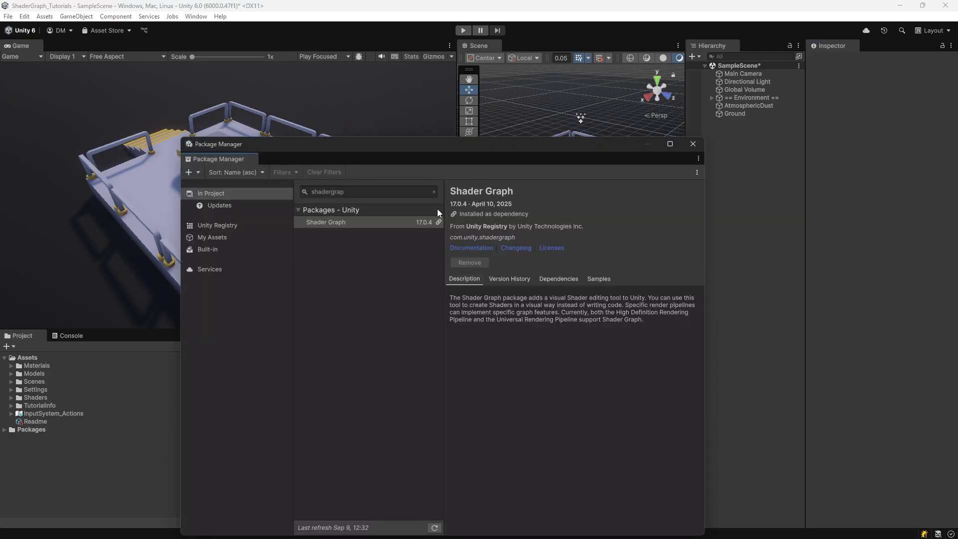
click(406, 189)
text(shader)
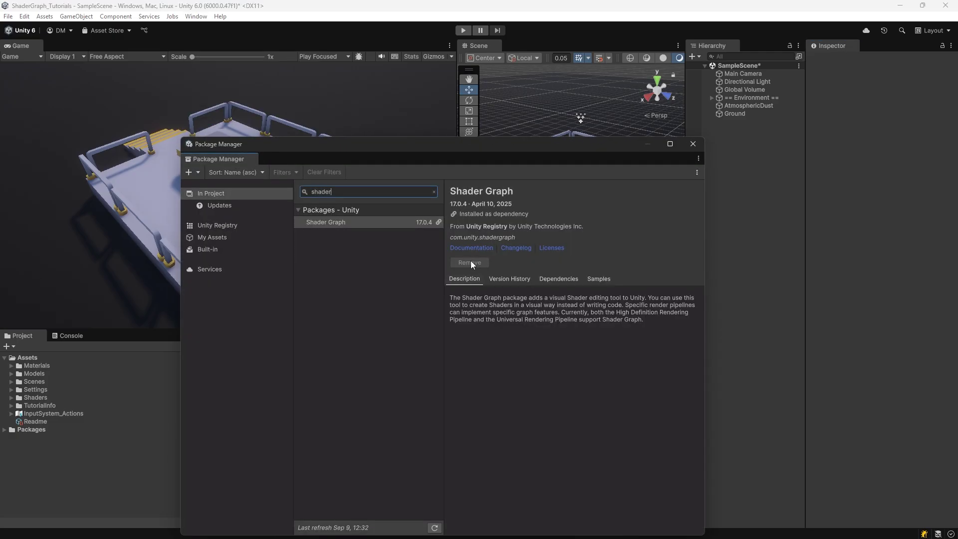
click(693, 144)
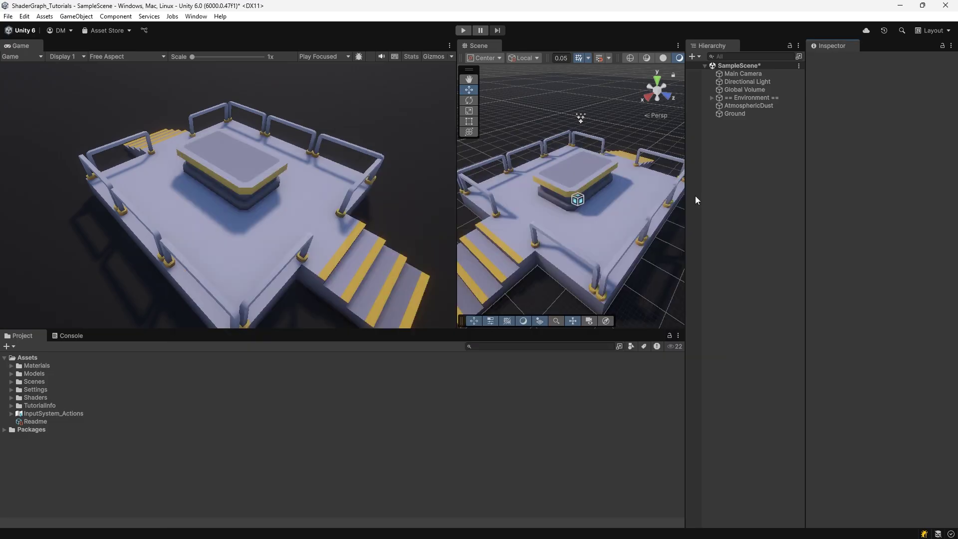
Create a URP Lit Shader Graph named NeonGlowEffect in Assets and open it
right_click(27, 357)
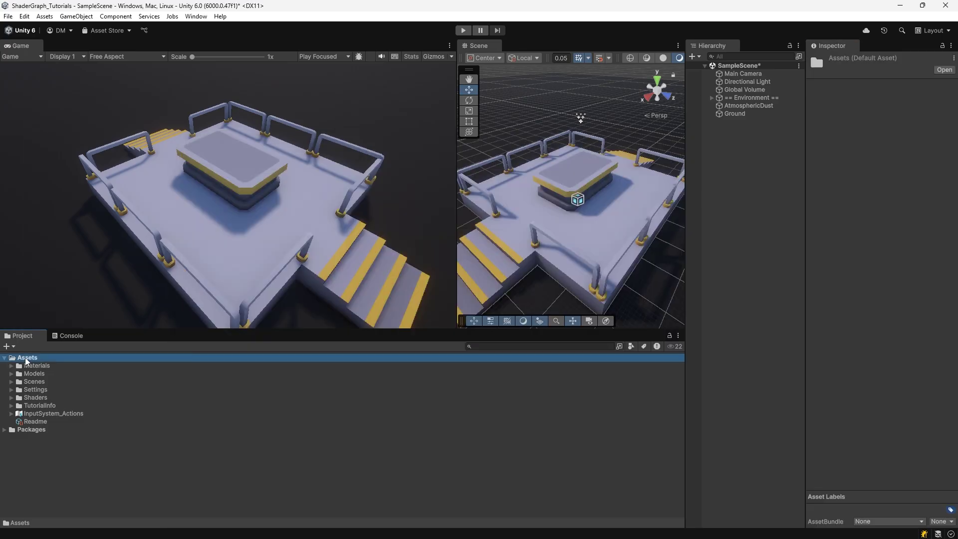
mouse_move(55, 77)
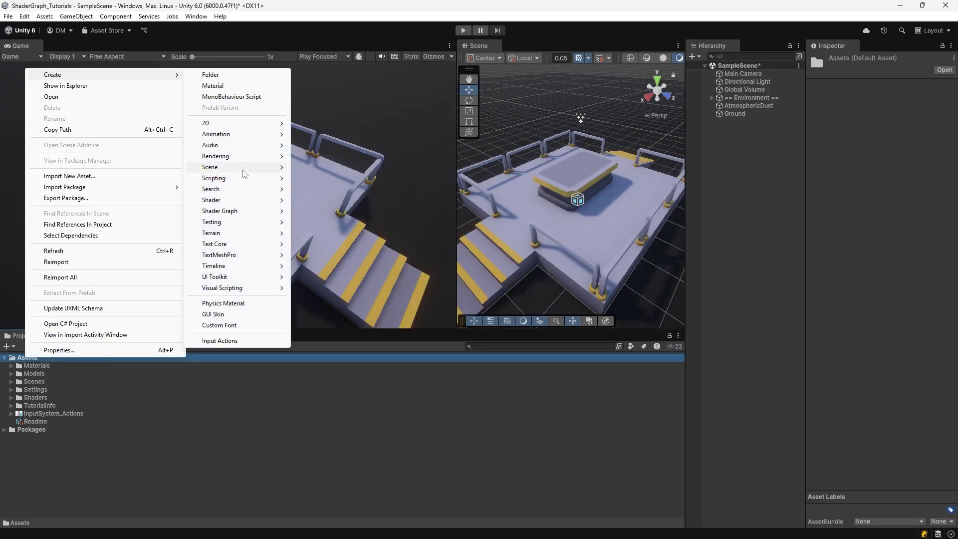
mouse_move(238, 215)
mouse_move(359, 212)
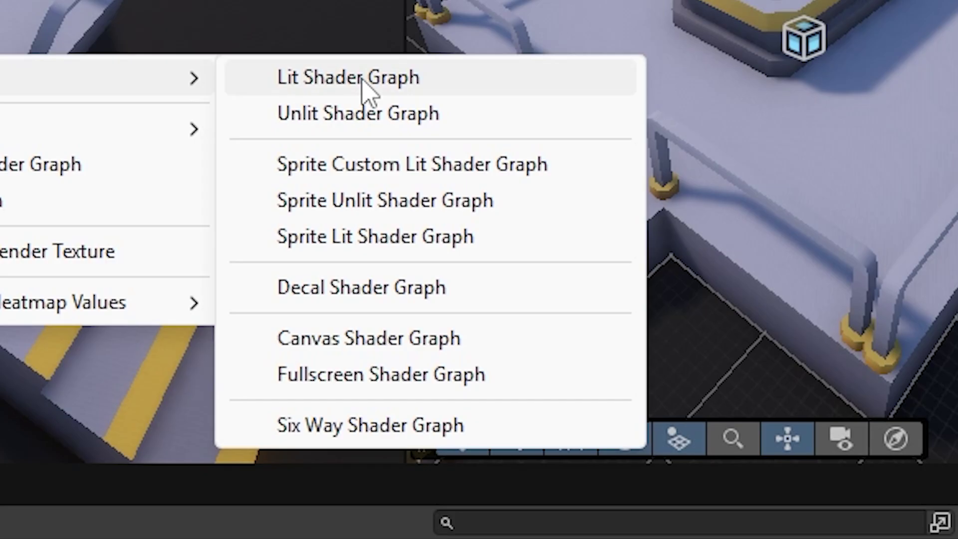
click(363, 79)
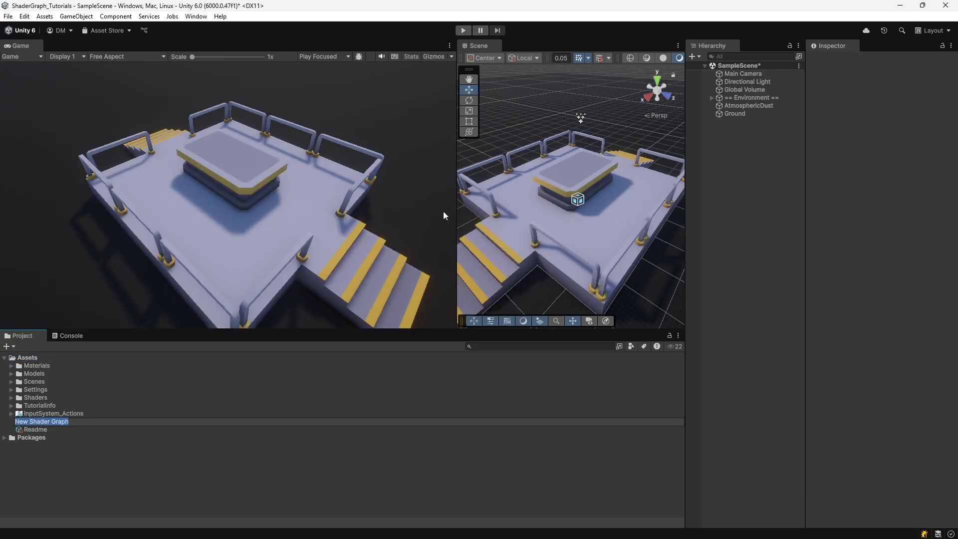
text(NeonGlowEffect)
key(Return)
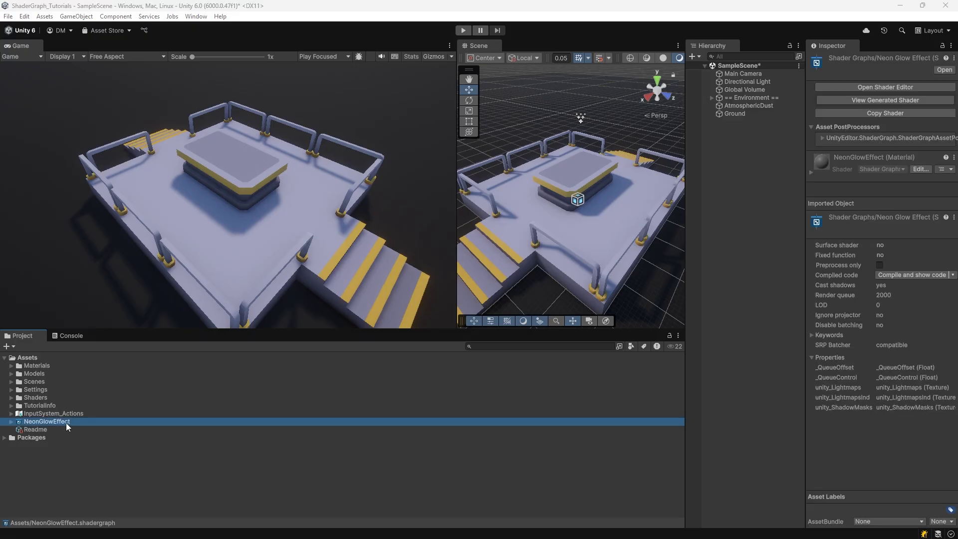
double_click(66, 423)
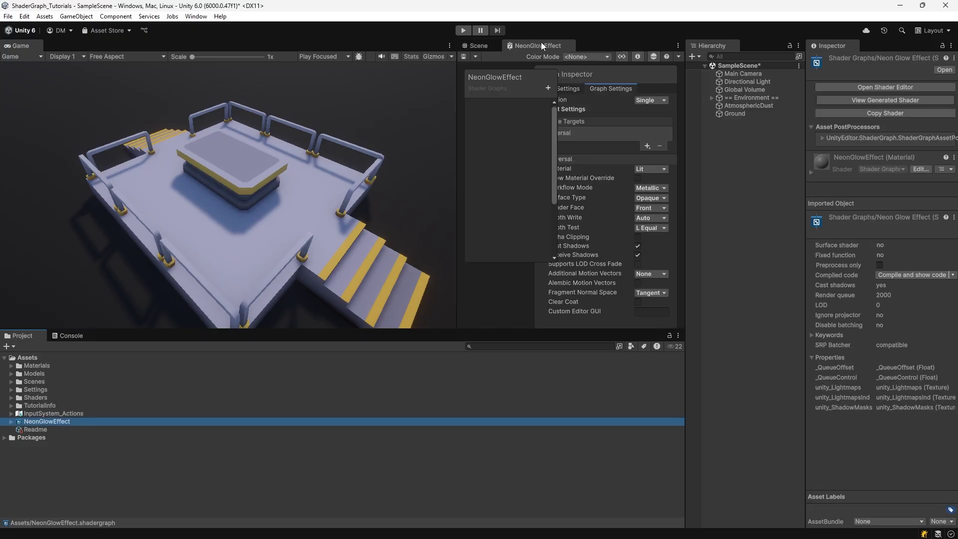
Undock the graph window, maximize it, and centre the Vertex and Fragment stack
drag(541, 42, 487, 90)
click(644, 74)
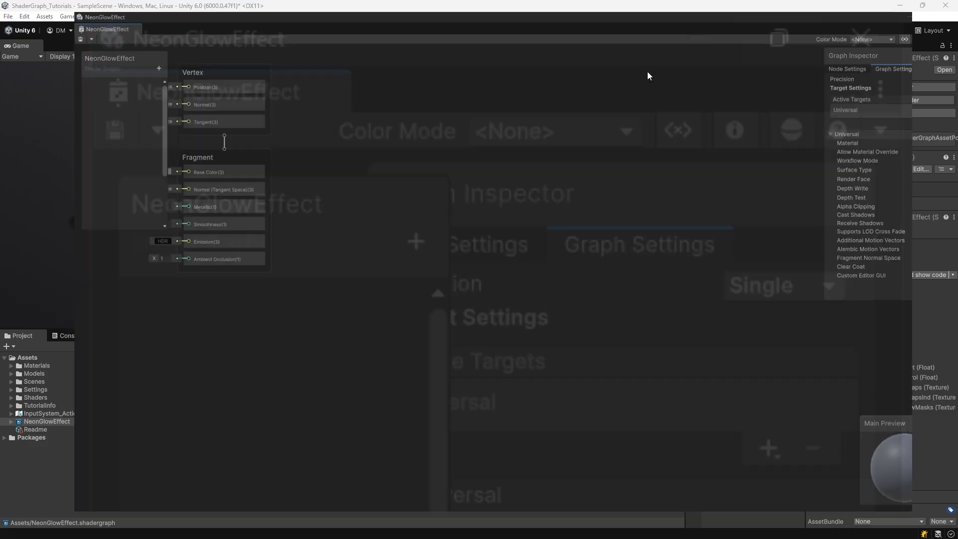
drag(269, 51, 151, 284)
drag(150, 65, 414, 158)
click(504, 166)
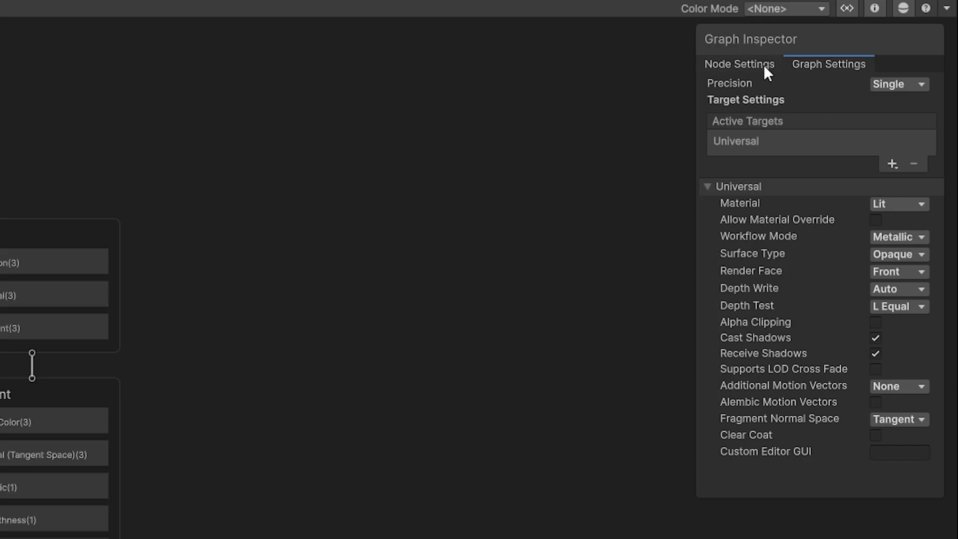
Show Node Settings in the Graph Inspector and move and enlarge the Main Preview
click(763, 64)
click(837, 67)
click(741, 63)
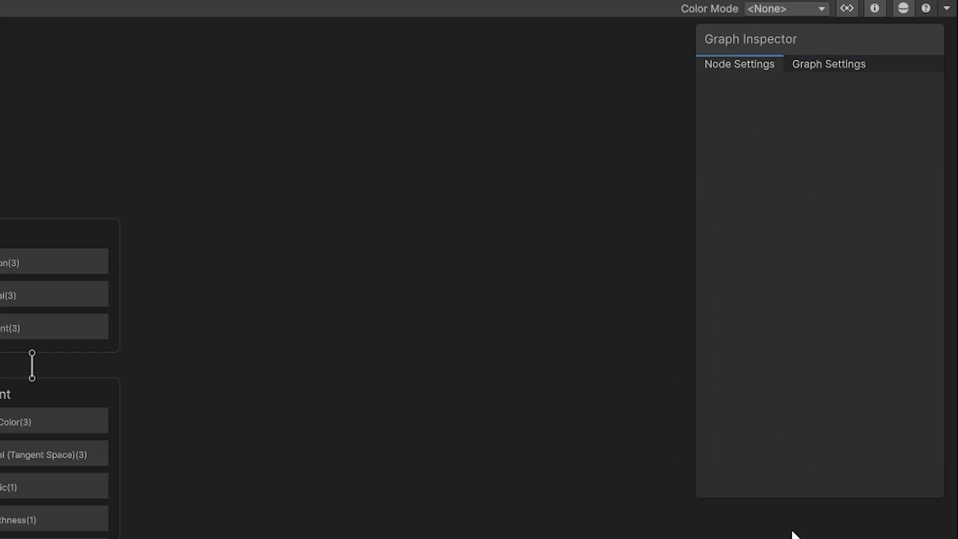
drag(830, 364, 759, 142)
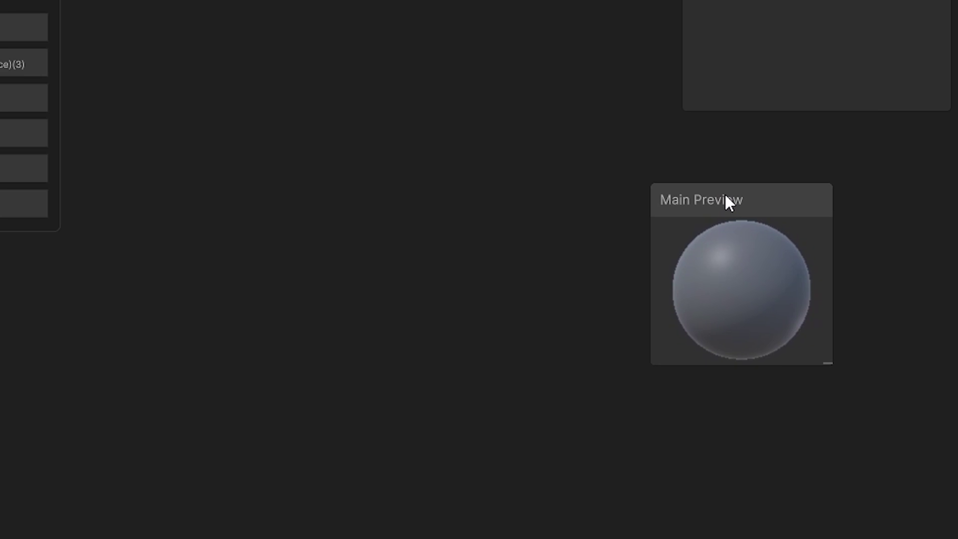
drag(858, 302, 940, 383)
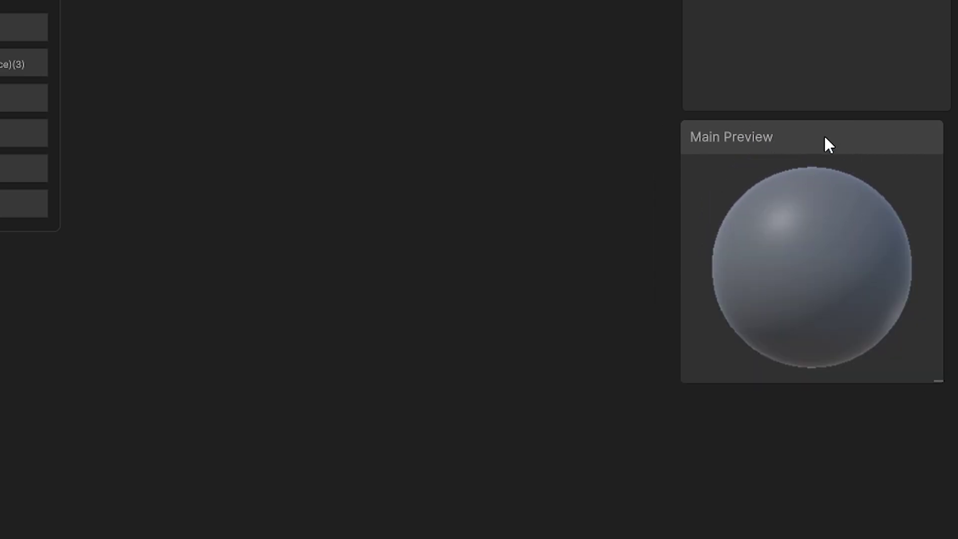
drag(811, 135, 813, 136)
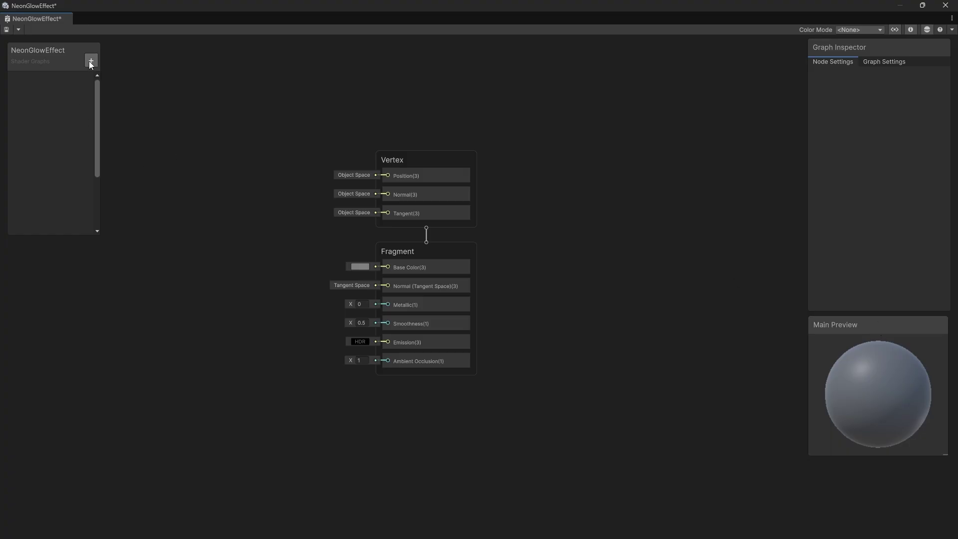
Add Color properties NeonColor and EmissionColor to the Blackboard
click(91, 61)
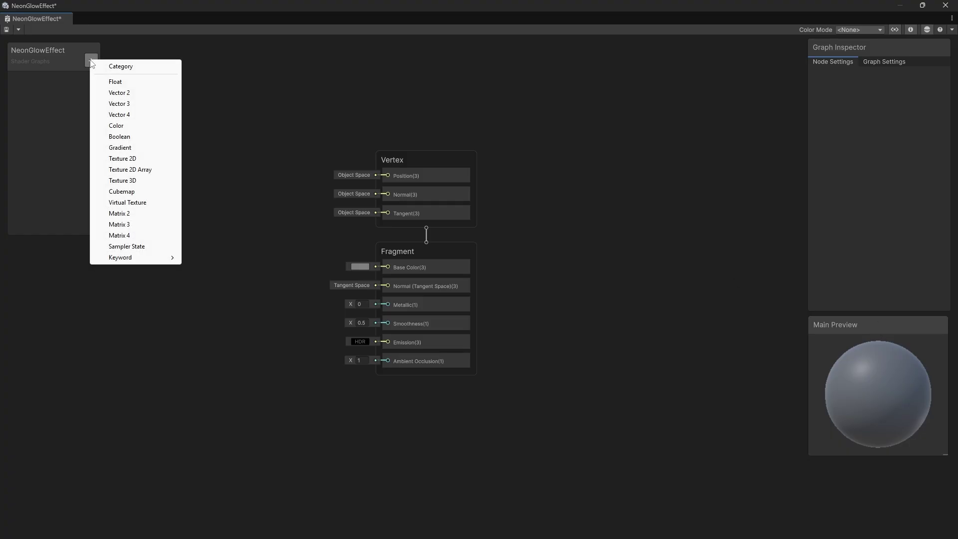
click(148, 125)
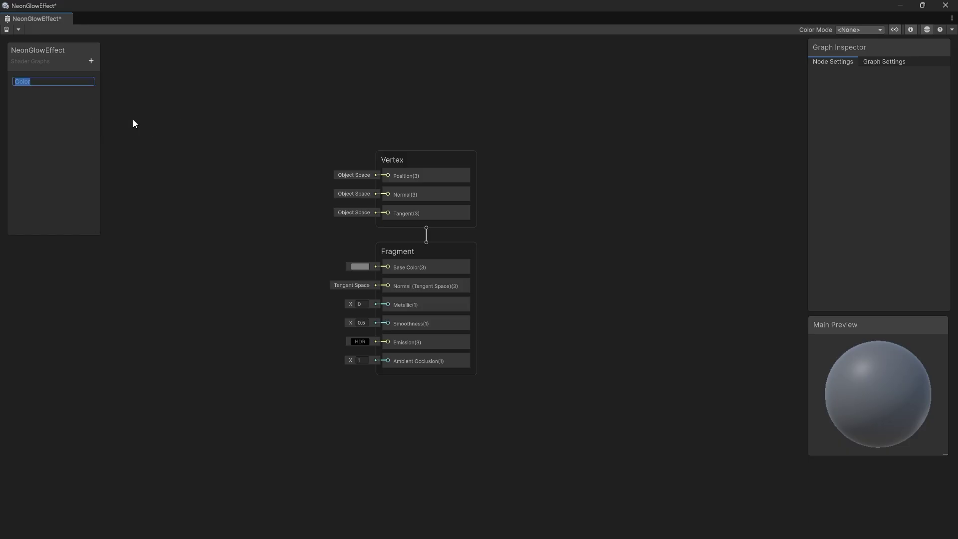
text(NeonColor)
key(Return)
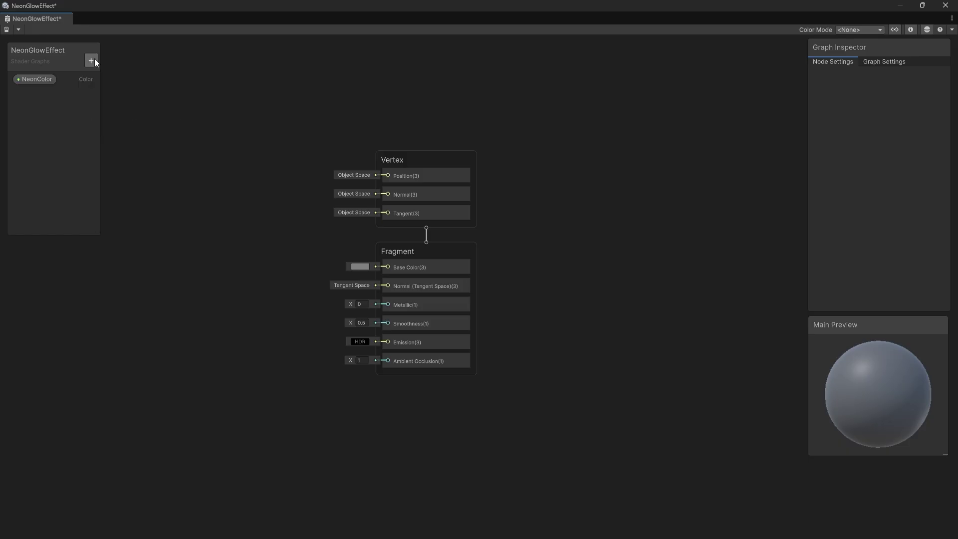
click(91, 61)
click(136, 125)
text(EmissionColor)
key(Return)
Add Float properties PulseSpeed and GlowStrength, fixing a typo in PulseSpeed
click(91, 61)
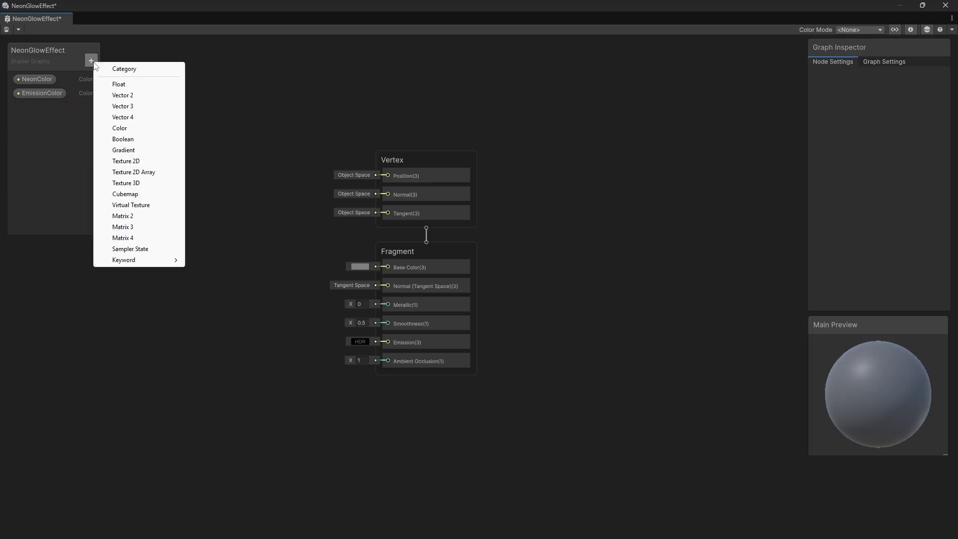
click(139, 83)
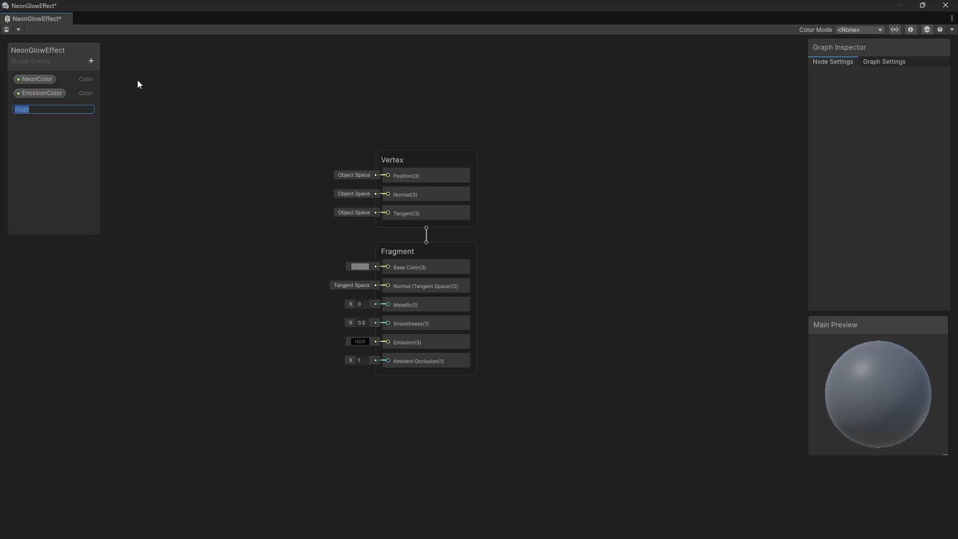
text(PulseSop)
key(BackSpace)
key(BackSpace)
text(peed)
key(Return)
click(91, 61)
click(143, 84)
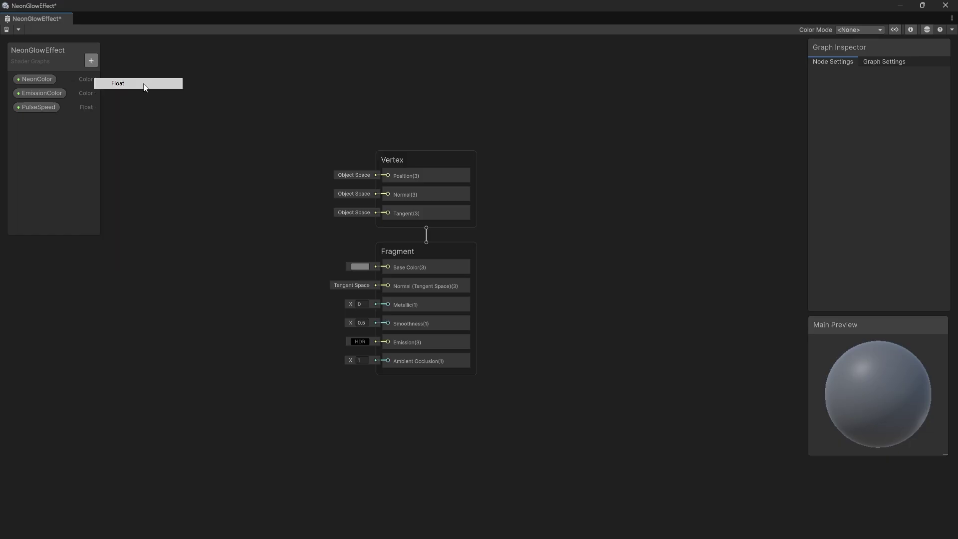
text(GlowStrength)
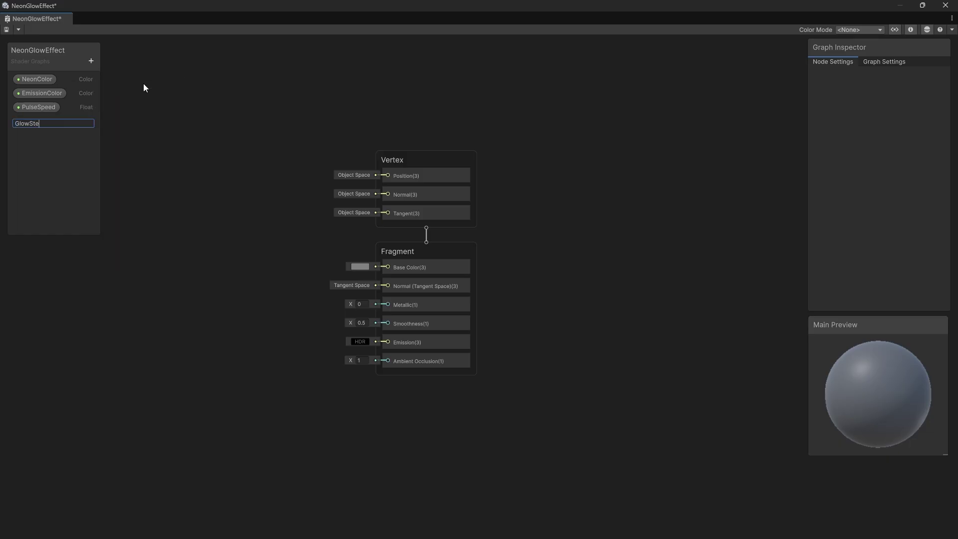
key(Return)
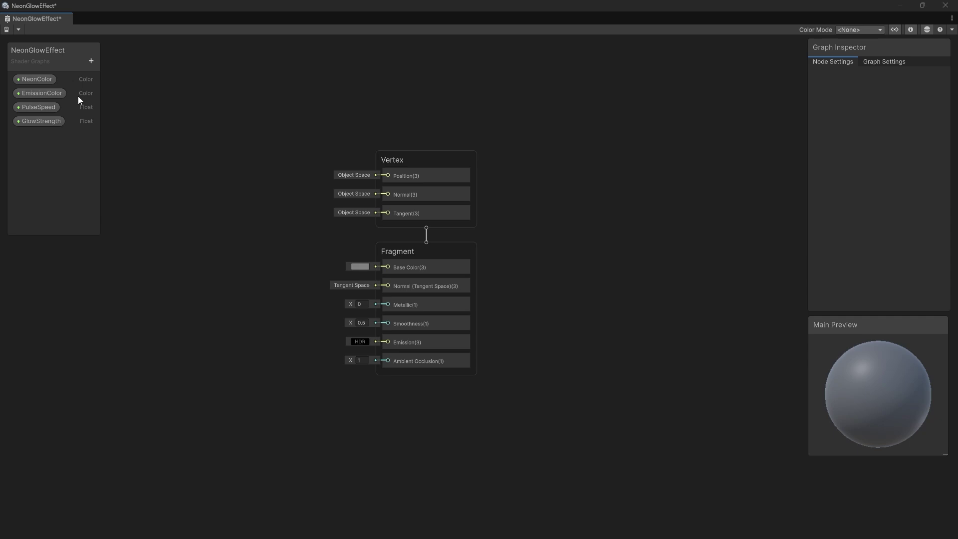
Place an EmissionColor node and wire its output into a new Multiply node
middle_drag(251, 194, 441, 235)
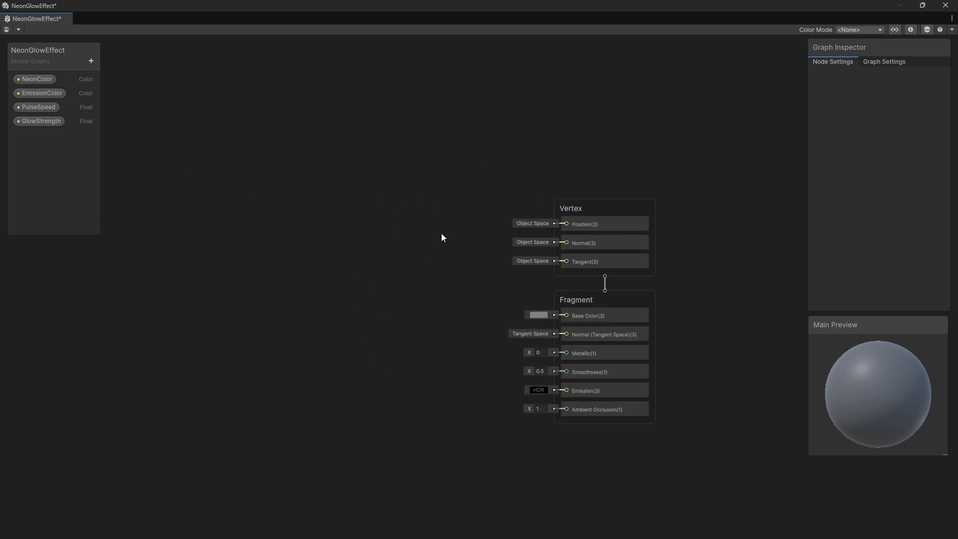
middle_drag(342, 180, 424, 213)
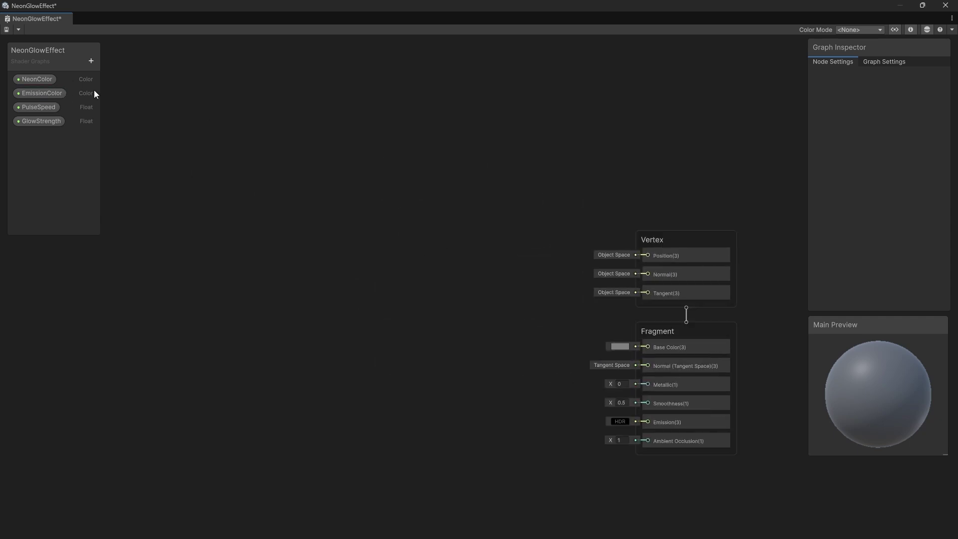
drag(35, 93, 289, 103)
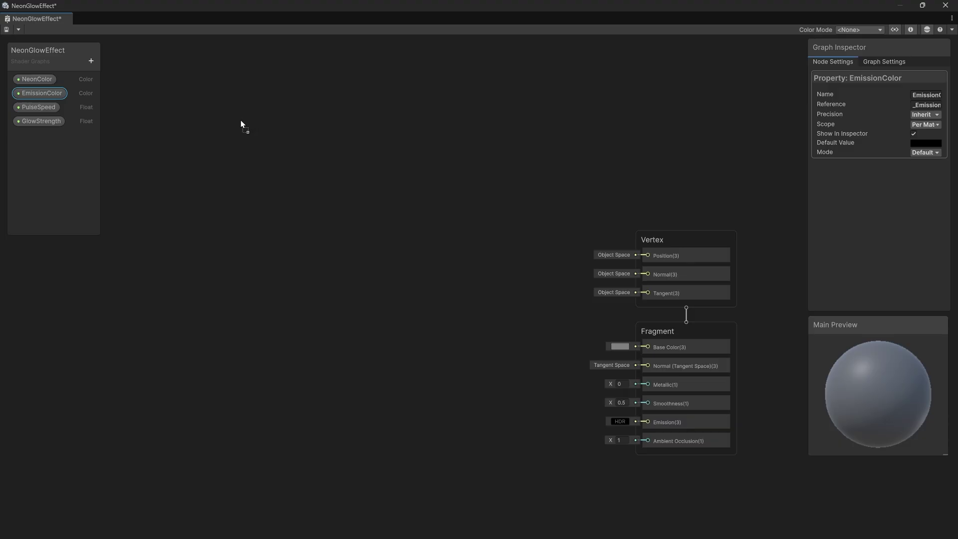
drag(210, 125, 194, 123)
drag(253, 128, 305, 129)
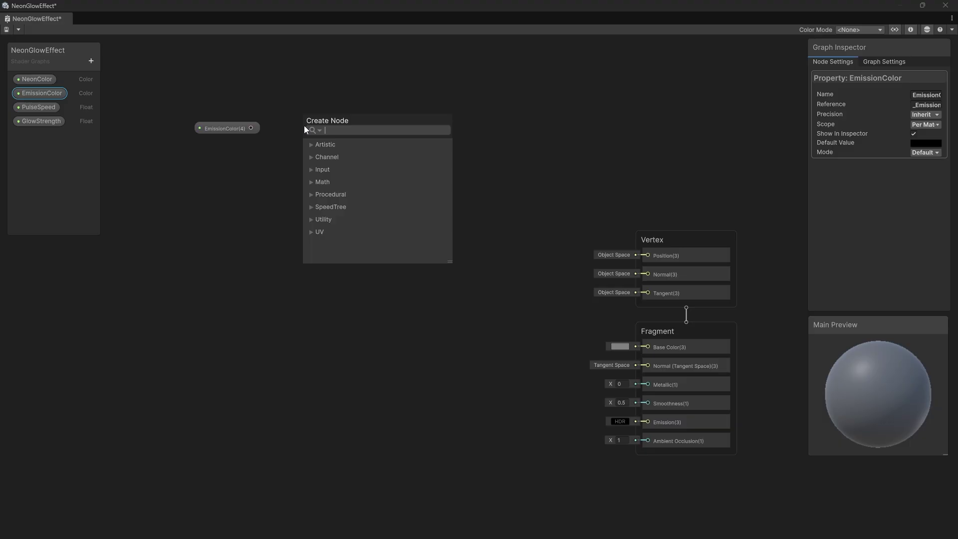
text(mul)
key(Return)
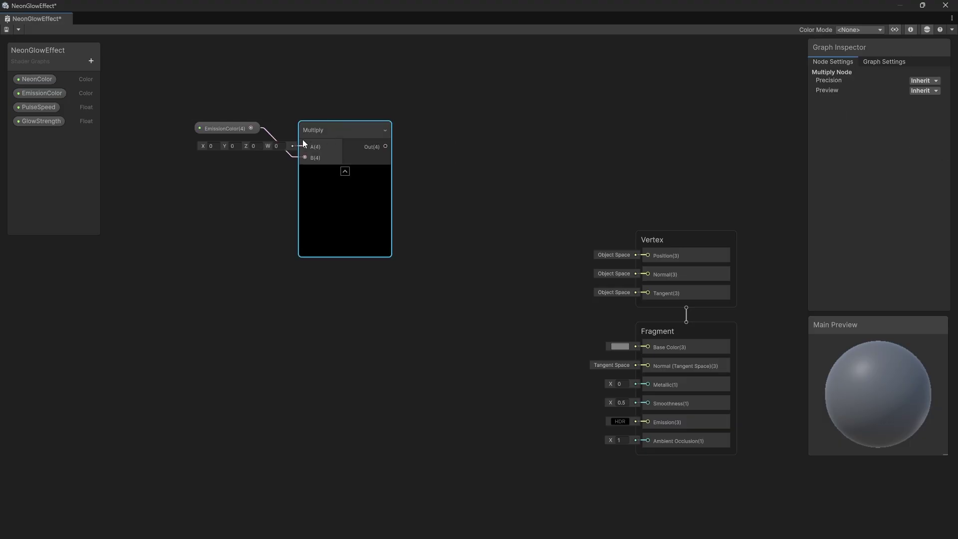
Place a GlowStrength node and connect it to the Multiply node's other input
drag(47, 121, 122, 150)
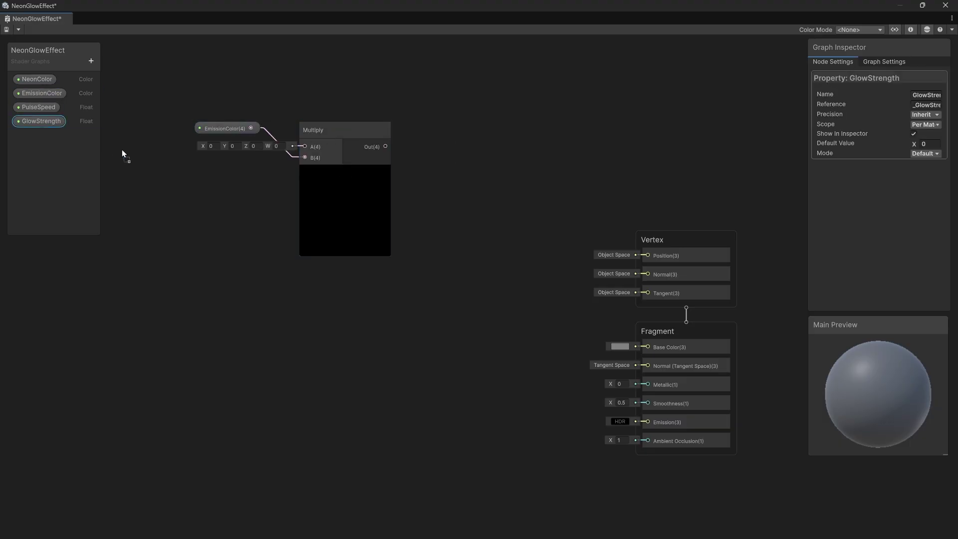
drag(200, 168, 192, 148)
drag(248, 148, 304, 146)
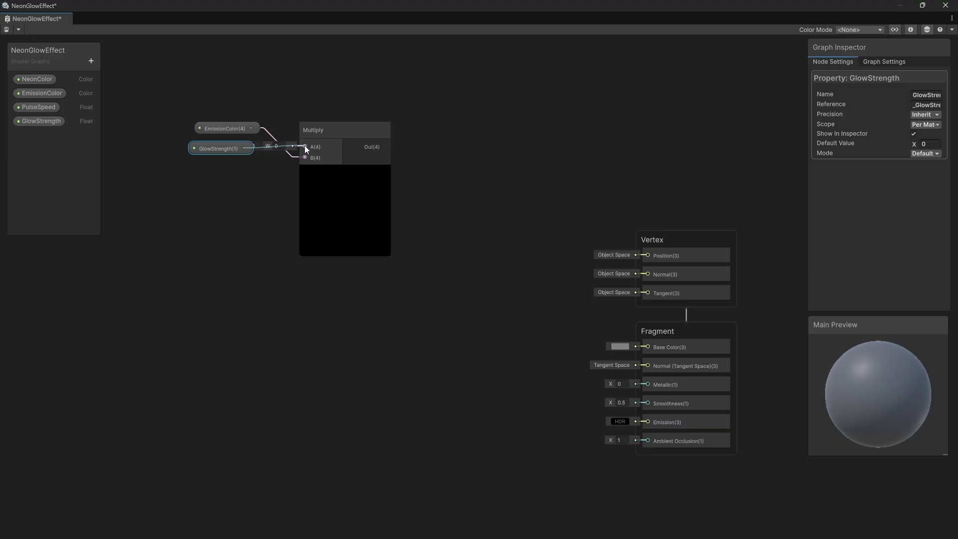
drag(241, 153, 248, 149)
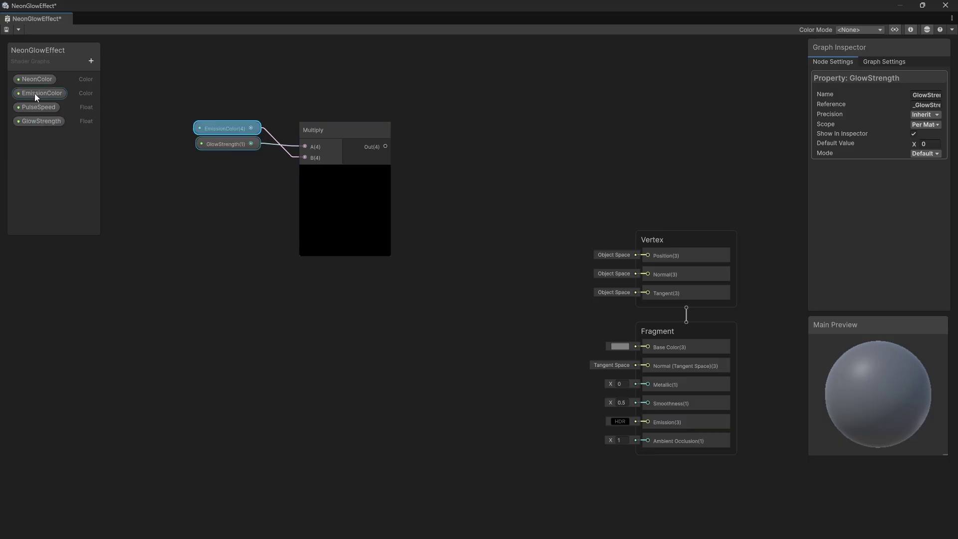
click(35, 93)
Set NeonColor's default colour to red and EmissionColor's to orange
click(35, 80)
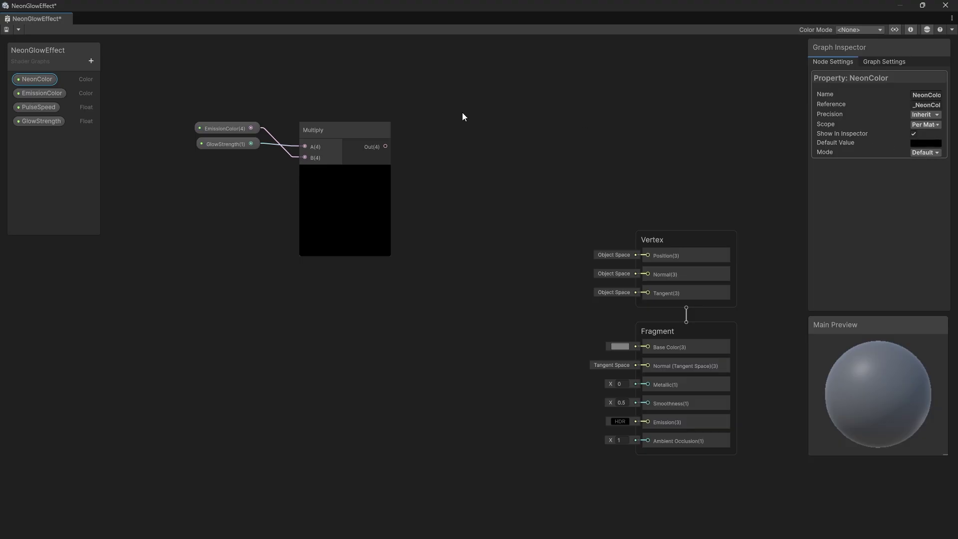
click(929, 144)
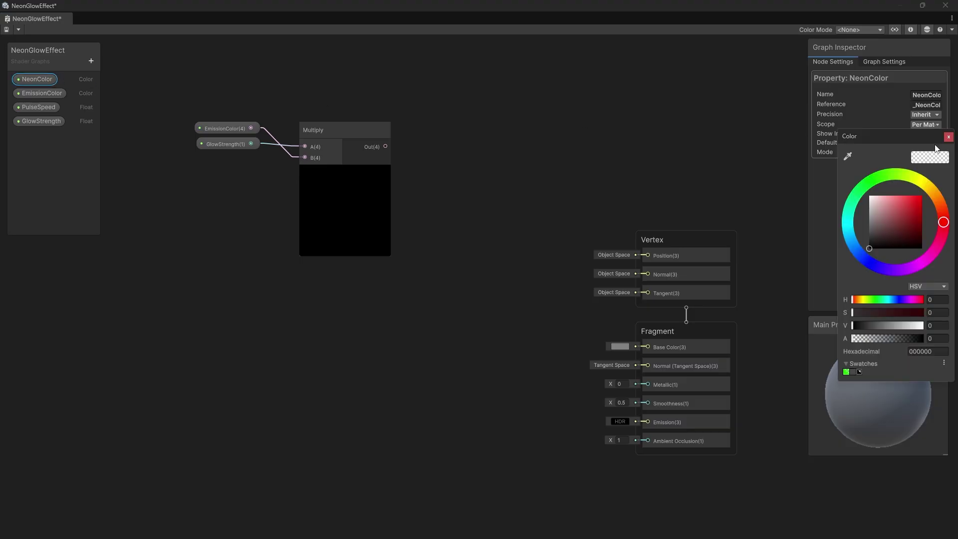
click(892, 207)
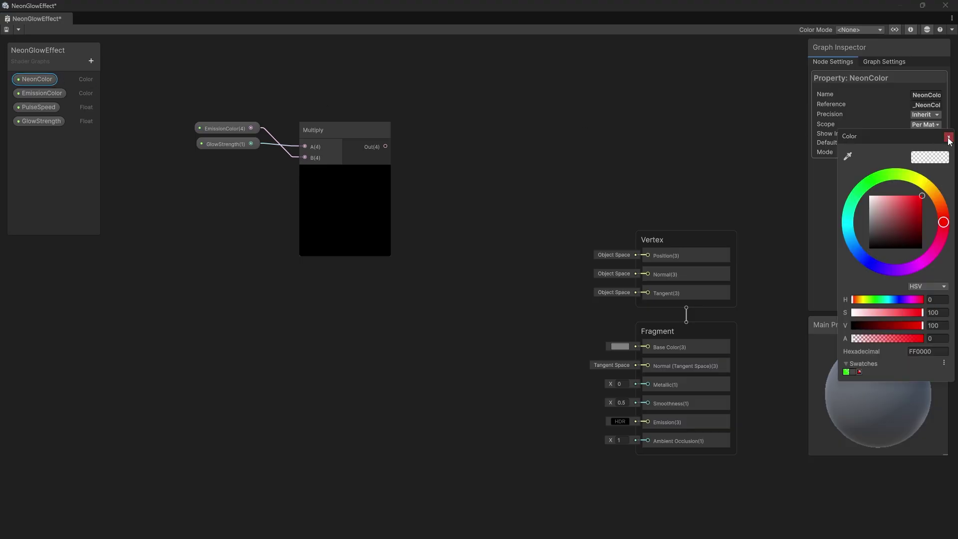
click(949, 136)
click(42, 93)
click(925, 144)
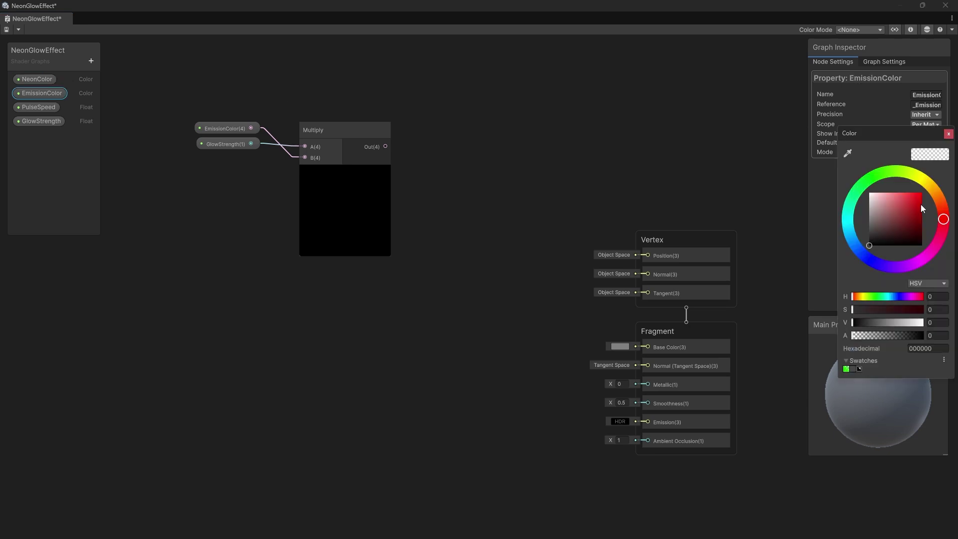
mouse_move(921, 205)
mouse_down()
mouse_move(902, 189)
mouse_move(919, 199)
mouse_up()
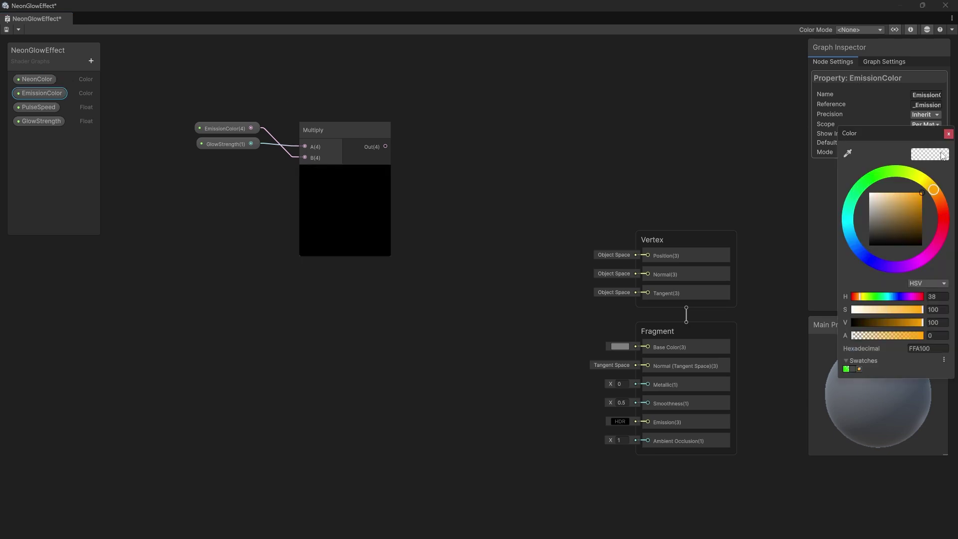
click(949, 134)
Set GlowStrength's default value to 1
click(38, 107)
click(44, 118)
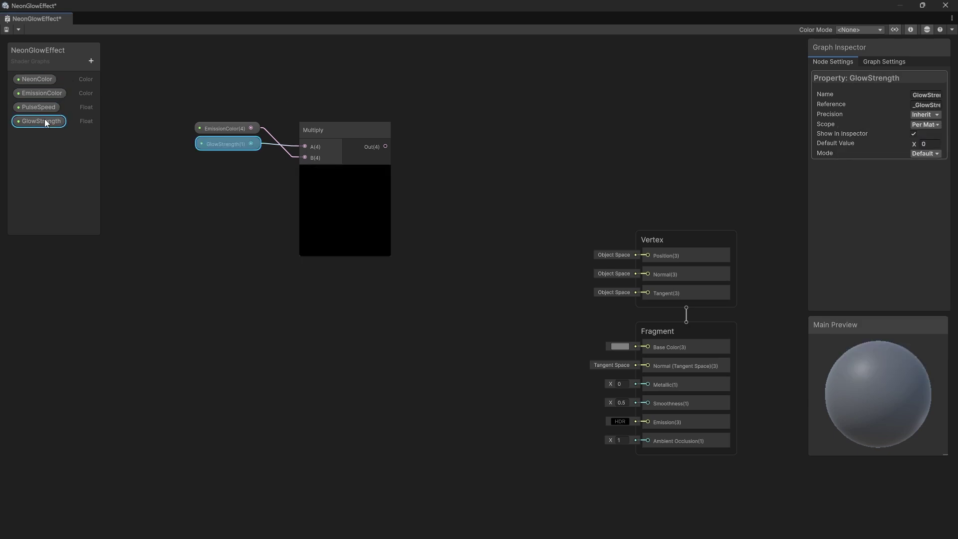
click(38, 109)
click(926, 144)
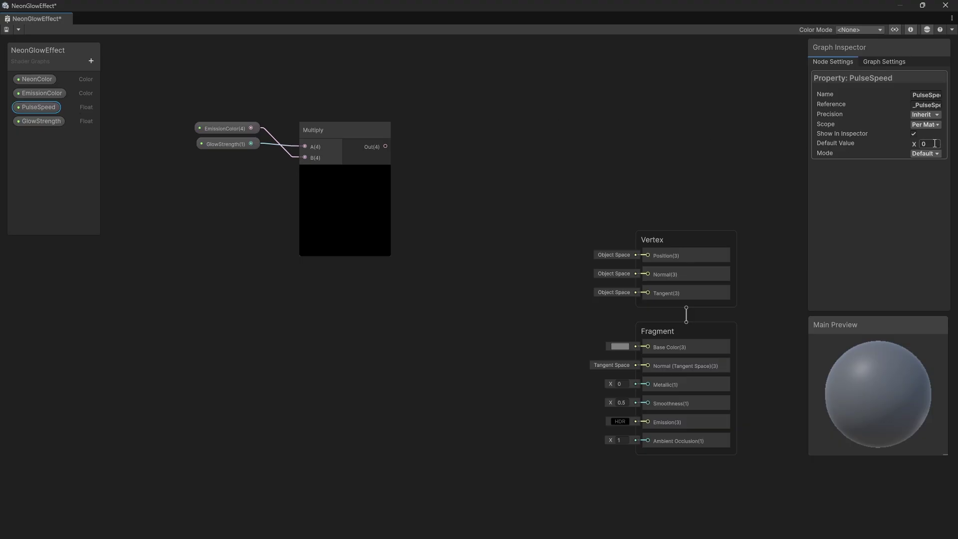
text(1)
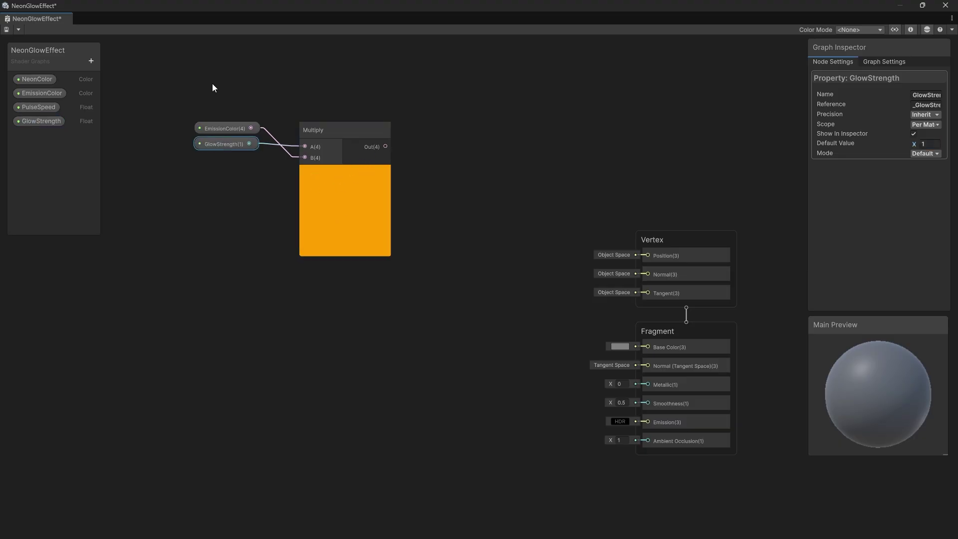
drag(189, 89, 384, 211)
Chain a second Multiply after the first, deleting its B wire so it multiplies by 2
drag(352, 132, 362, 187)
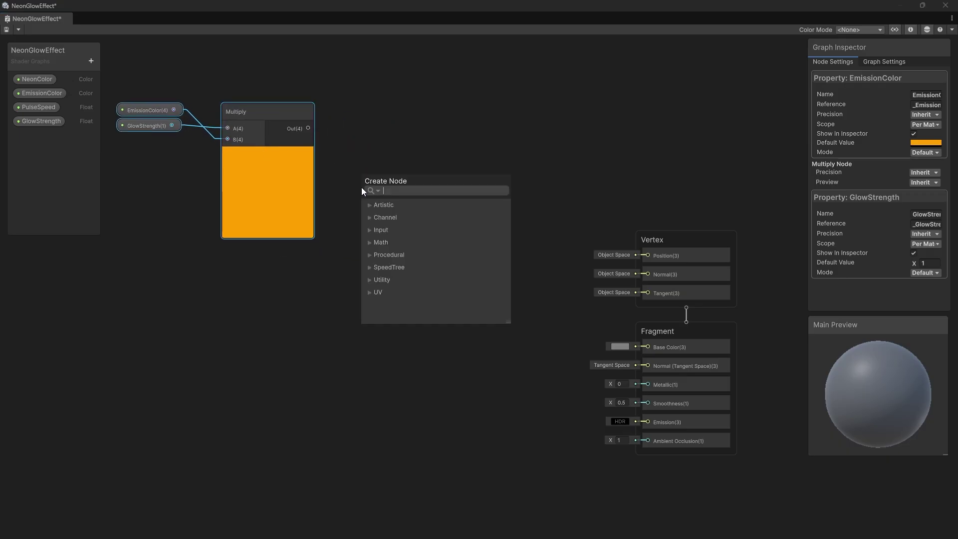
text(mult)
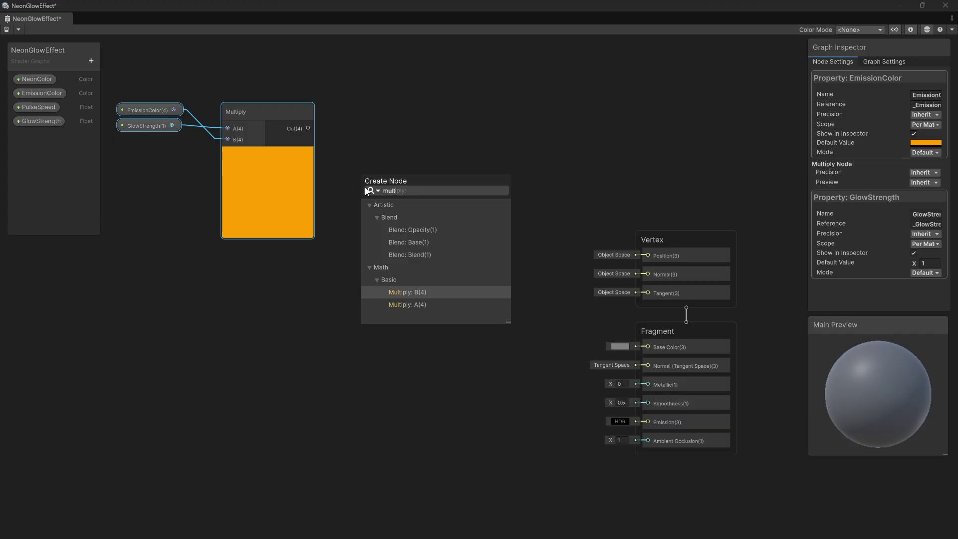
key(Return)
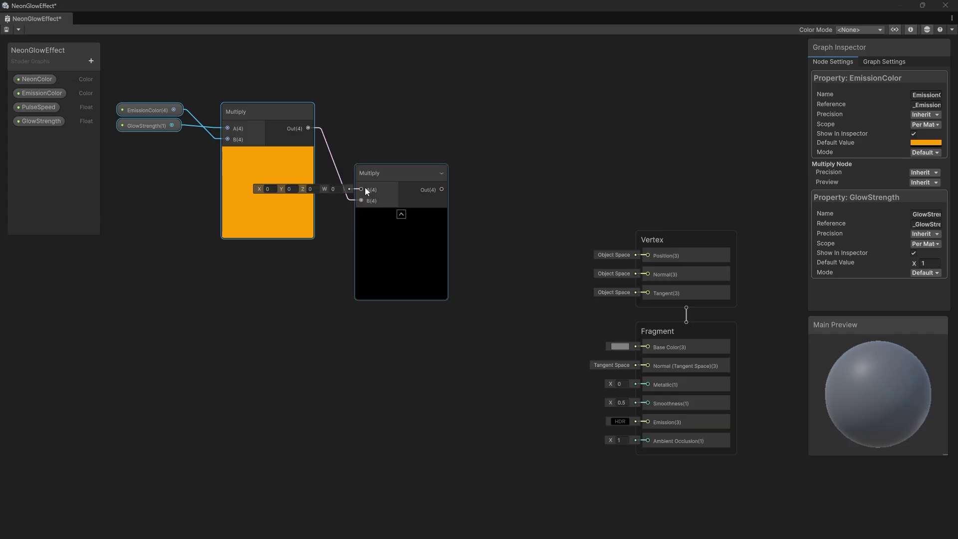
drag(391, 170, 410, 156)
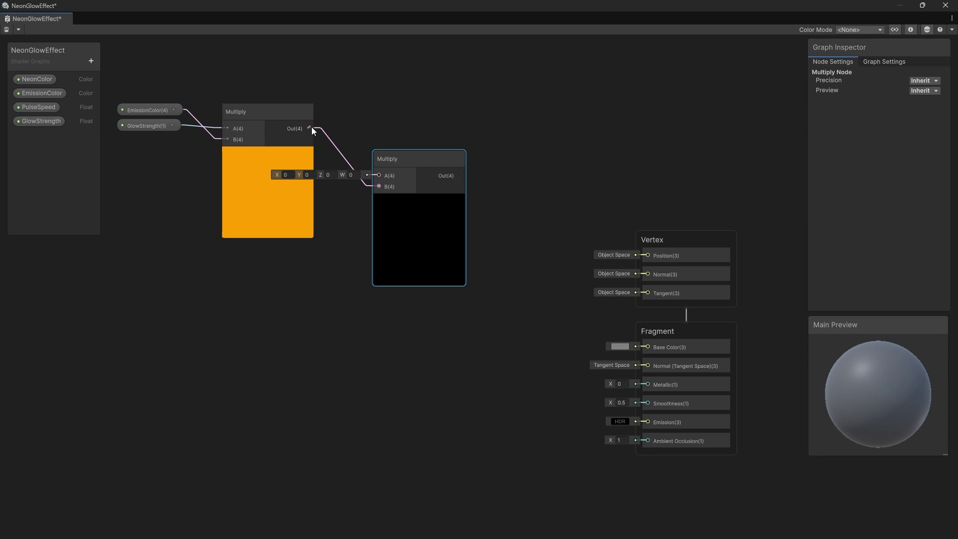
drag(309, 128, 380, 176)
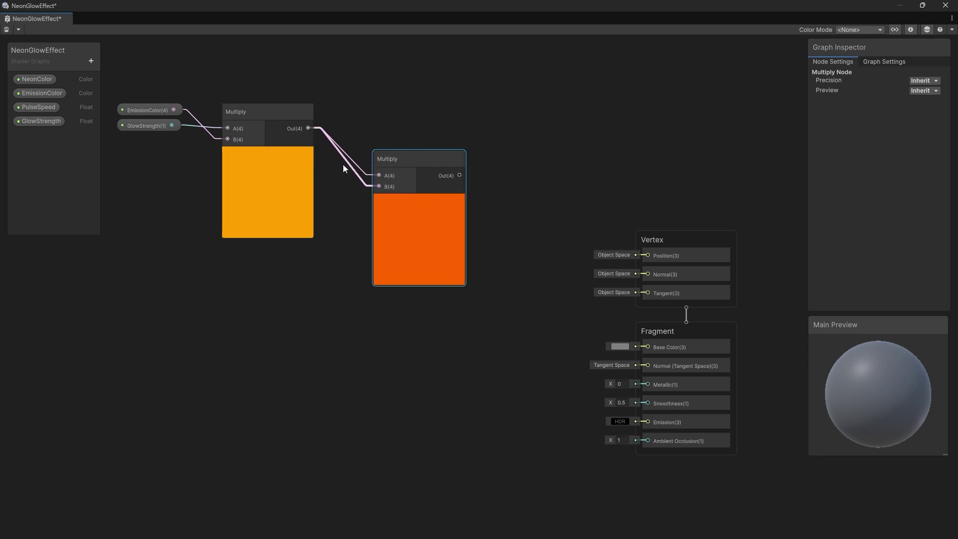
click(365, 185)
right_click(356, 171)
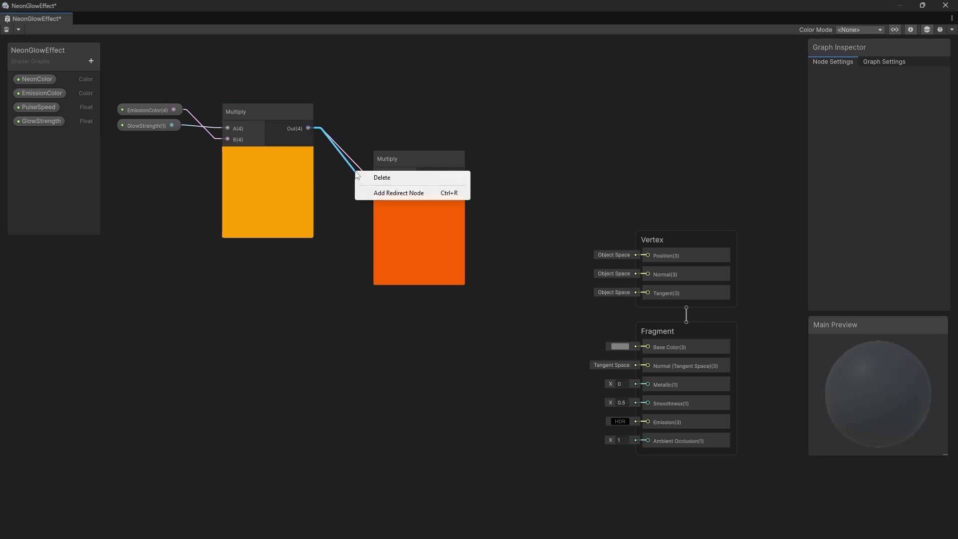
click(382, 178)
drag(413, 155, 409, 218)
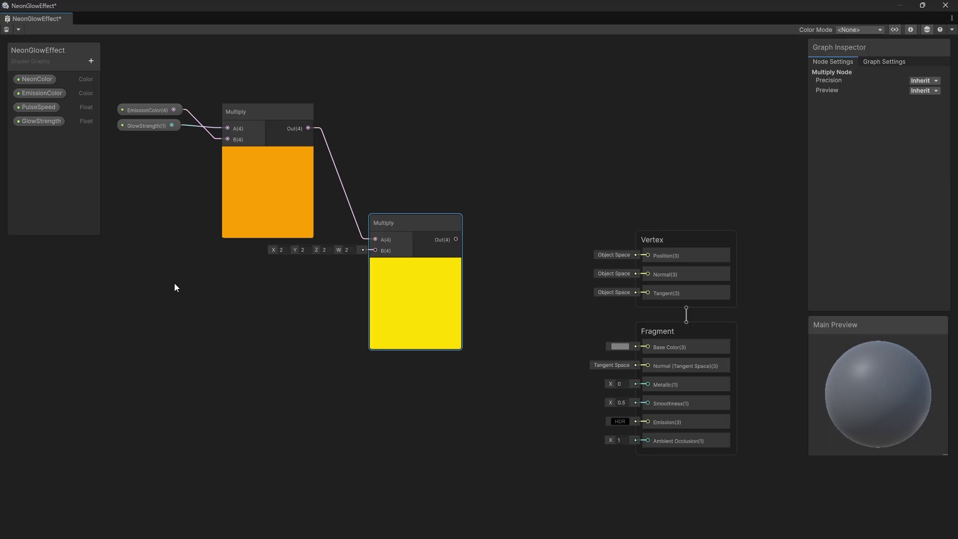
Add a Fresnel Effect node below the first Multiply and rearrange the nodes
key(space)
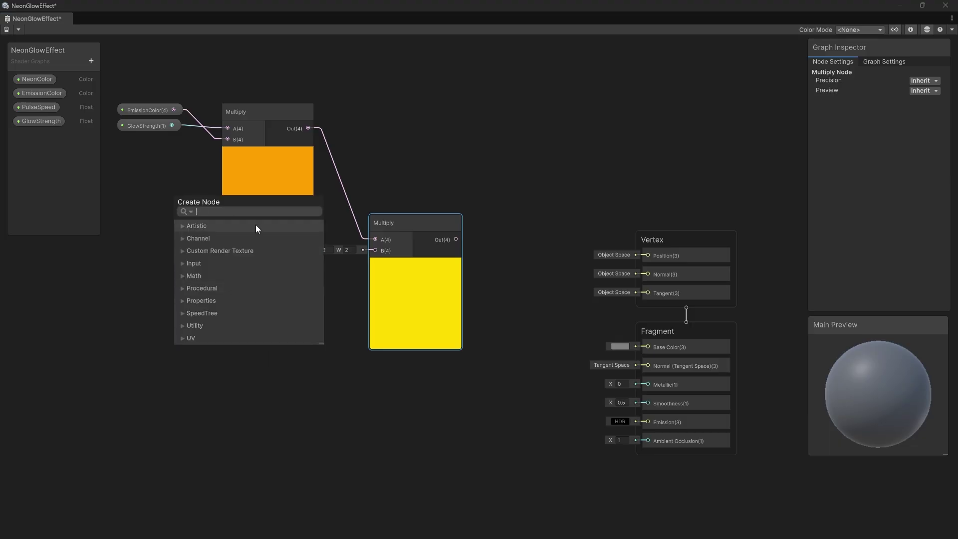
text(fre)
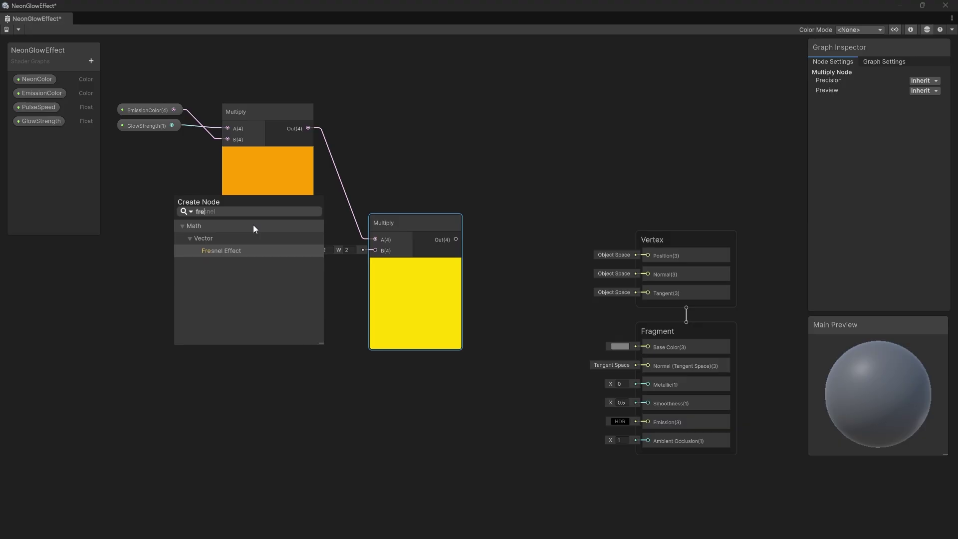
click(224, 251)
drag(227, 302, 376, 251)
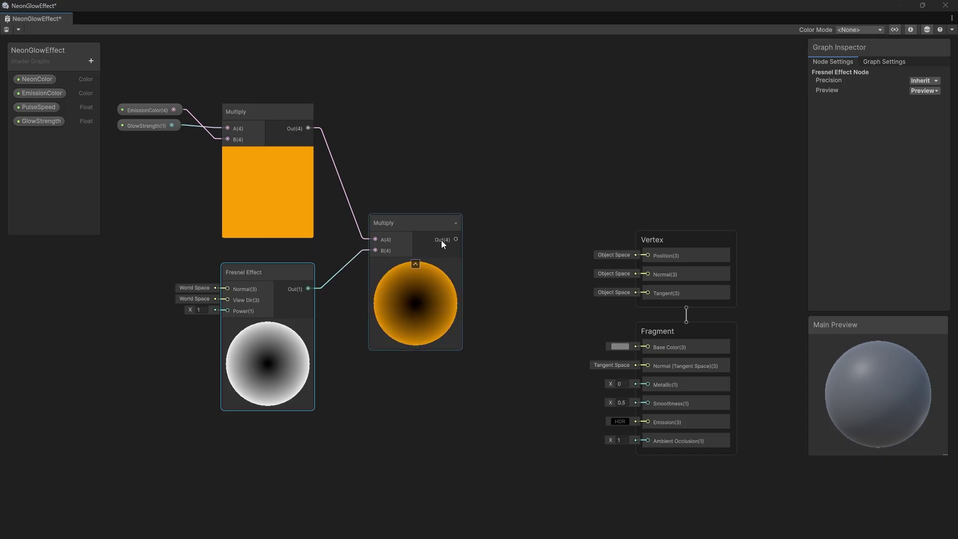
drag(131, 41, 435, 365)
drag(402, 230, 328, 222)
scroll(334, 227, down, 3)
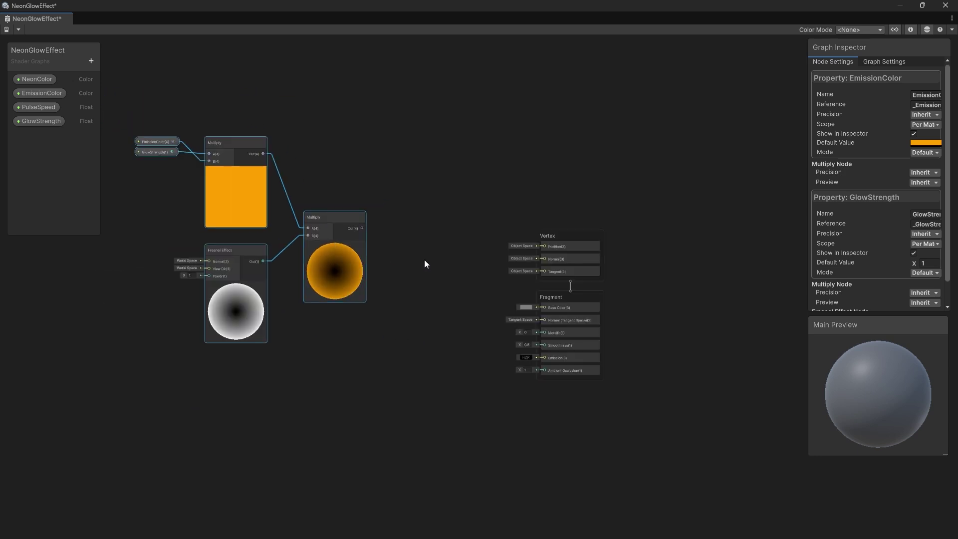
middle_drag(424, 260, 488, 248)
Add a third Multiply from the lower Multiply's output and connect it to Fragment Emission
drag(426, 216, 466, 307)
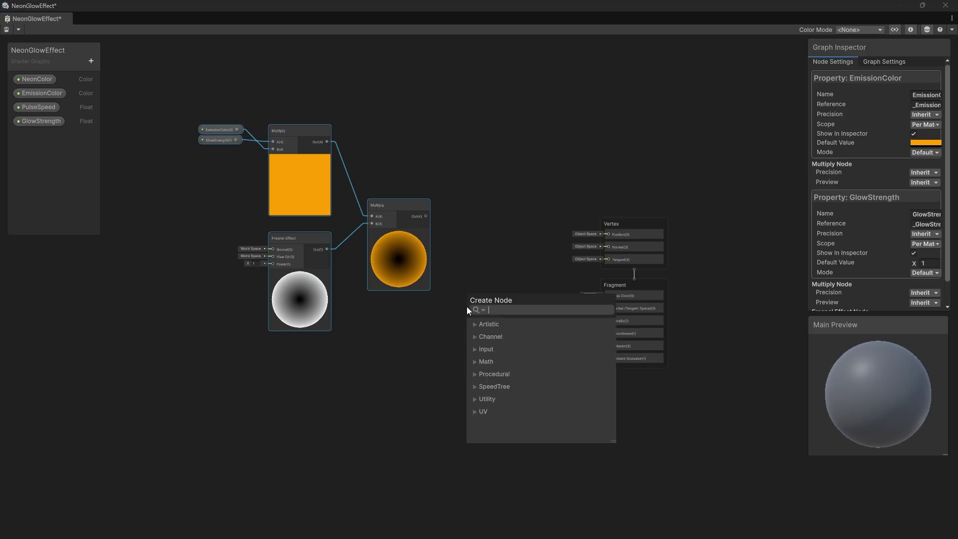
text(multi)
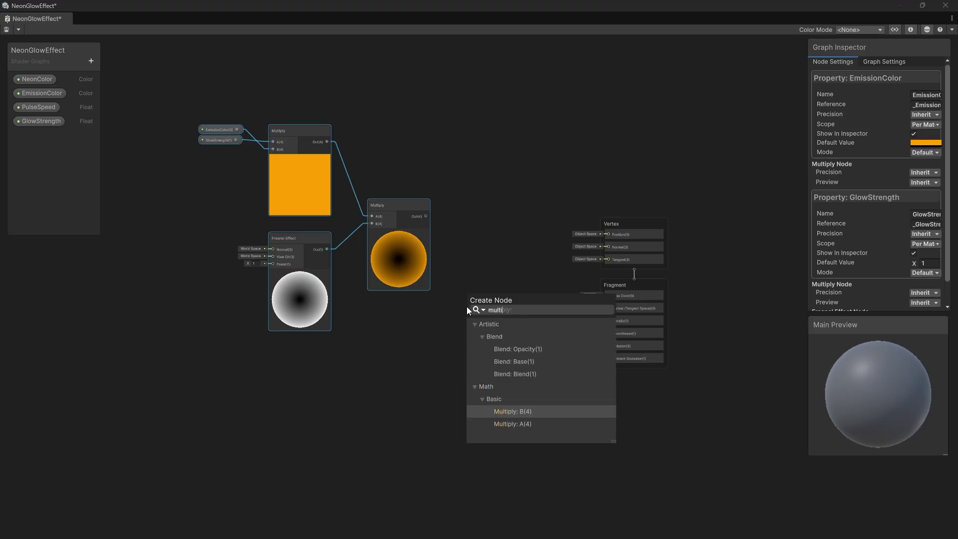
key(Down)
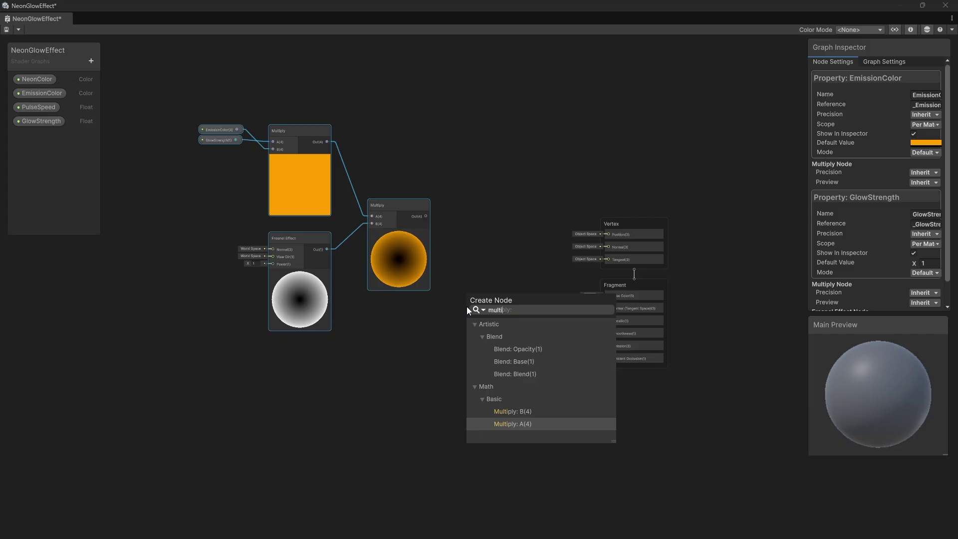
key(Return)
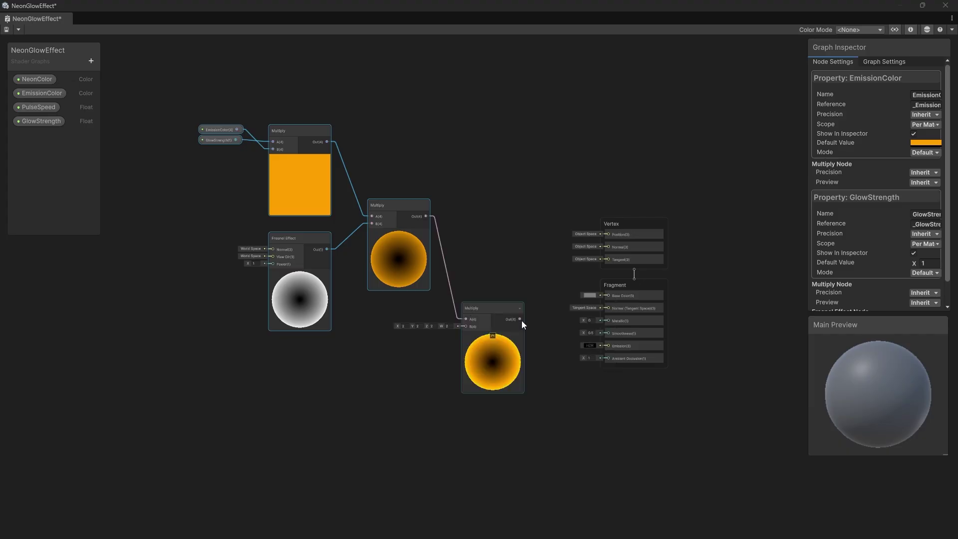
drag(521, 320, 606, 346)
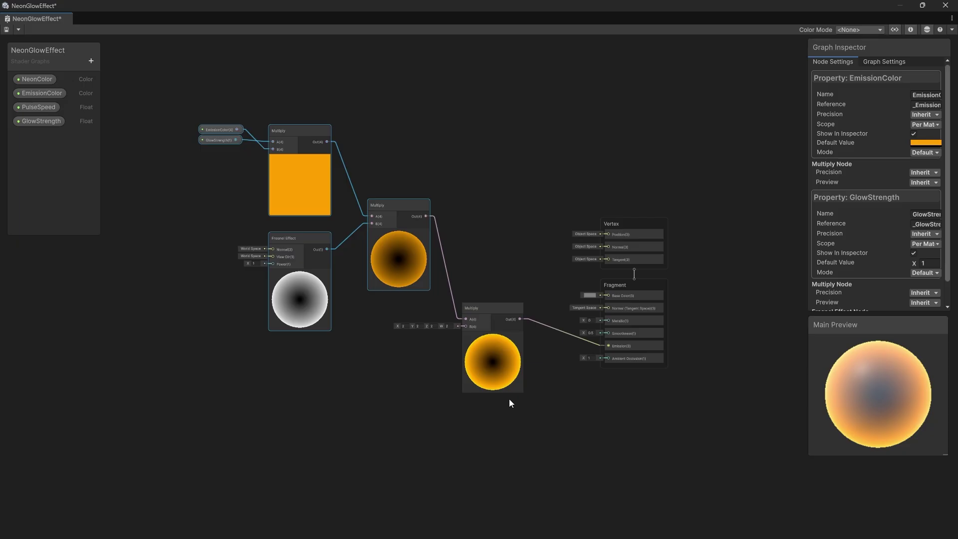
click(37, 78)
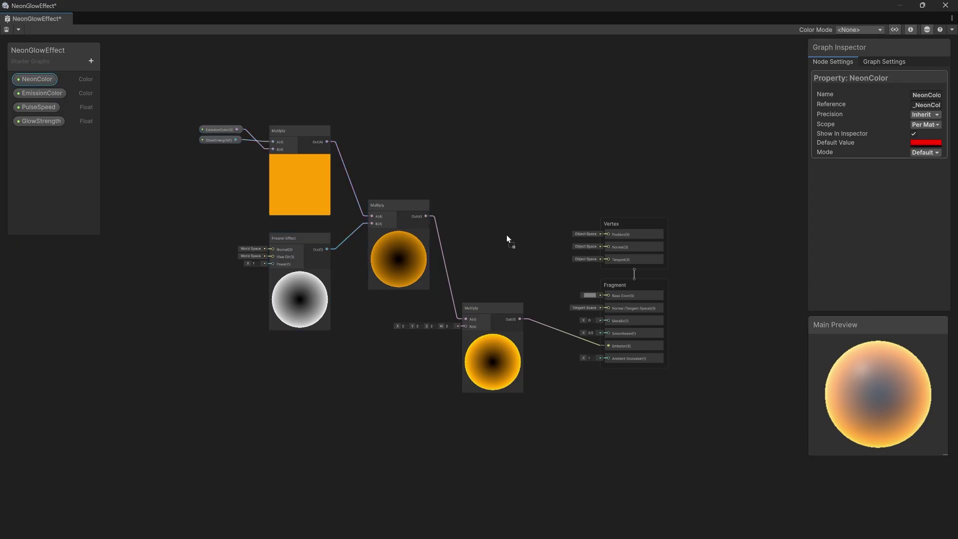
Place a NeonColor node and connect it to Fragment Base Color
drag(514, 253, 537, 283)
drag(598, 296, 601, 296)
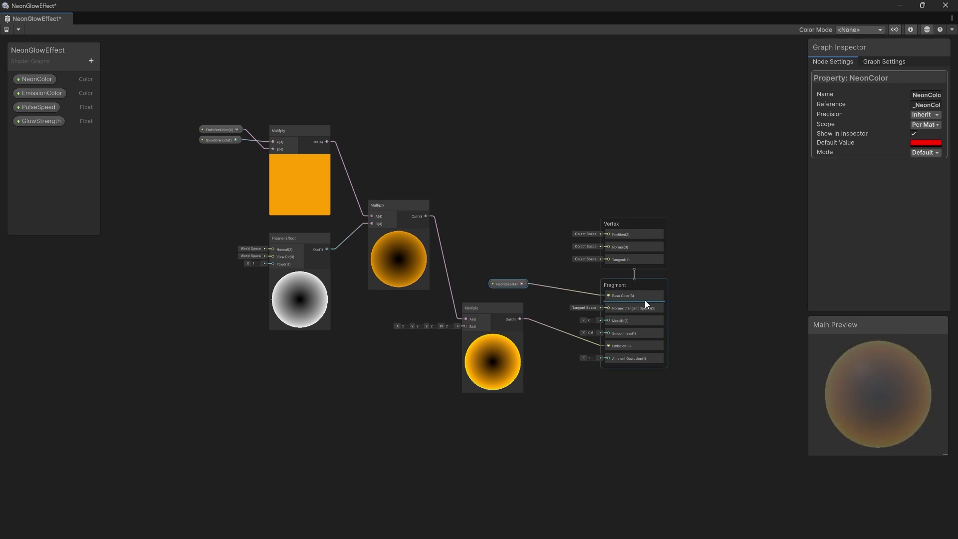
scroll(439, 307, up, 2)
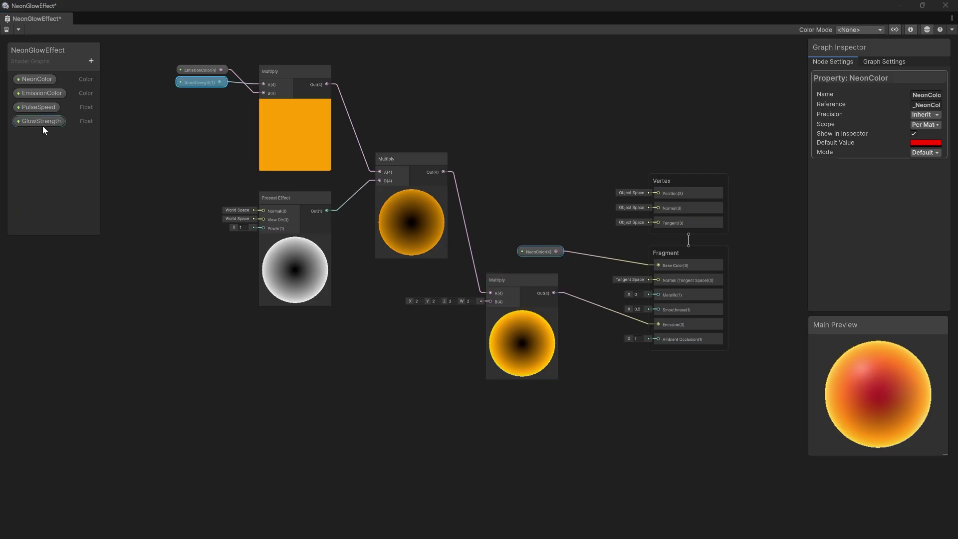
Place a PulseSpeed node and create a Multiply node from its output
click(38, 107)
drag(154, 377, 155, 382)
middle_drag(210, 400, 293, 315)
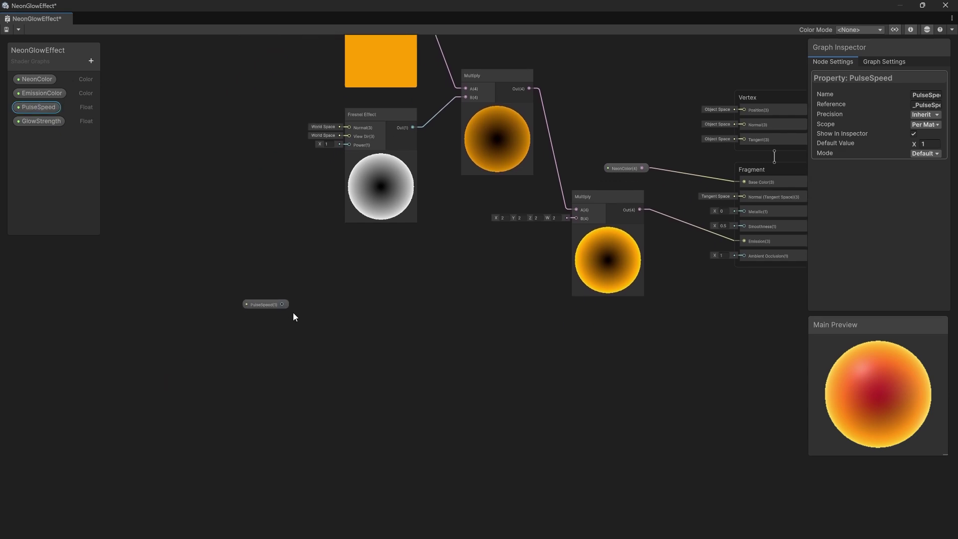
scroll(283, 330, up, 4)
scroll(282, 307, down, 3)
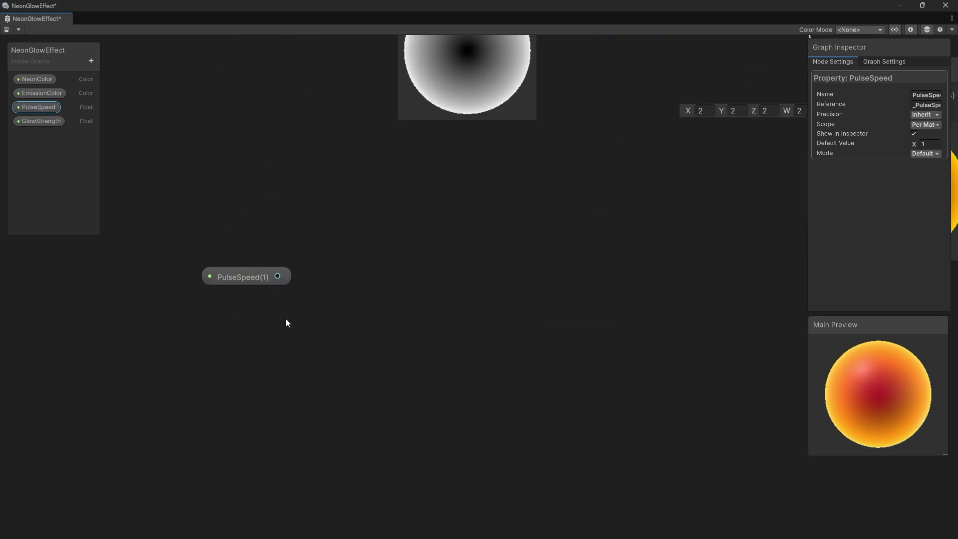
click(241, 298)
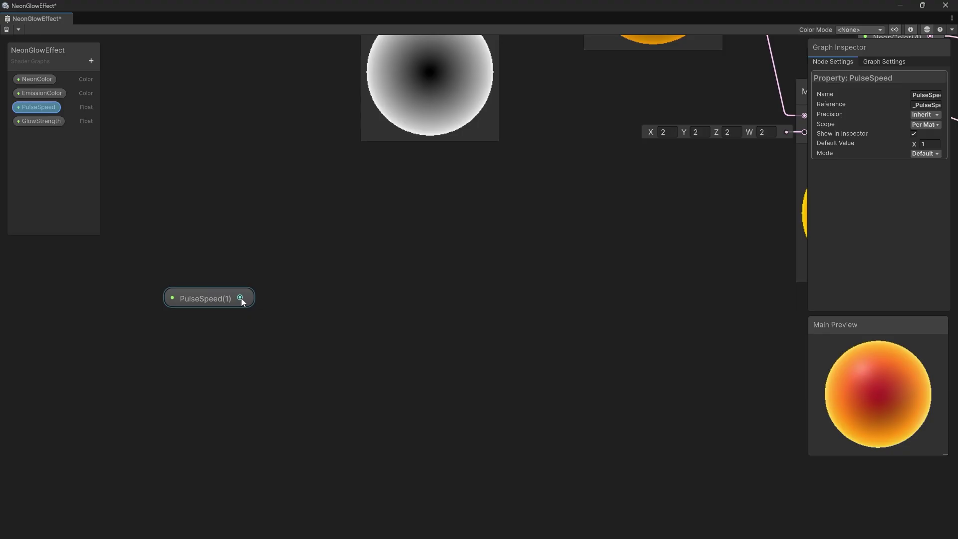
drag(241, 298, 298, 332)
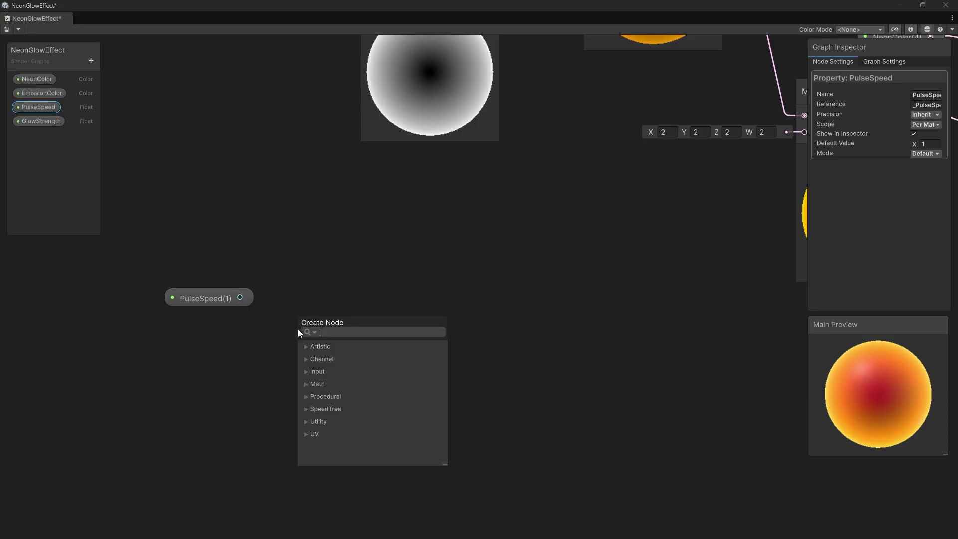
text(mu)
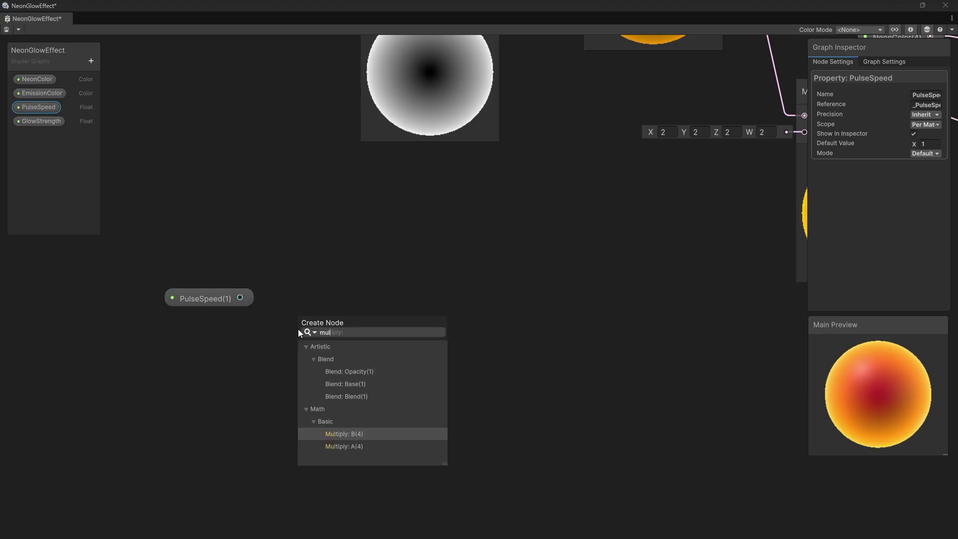
text(l)
key(Down)
key(Return)
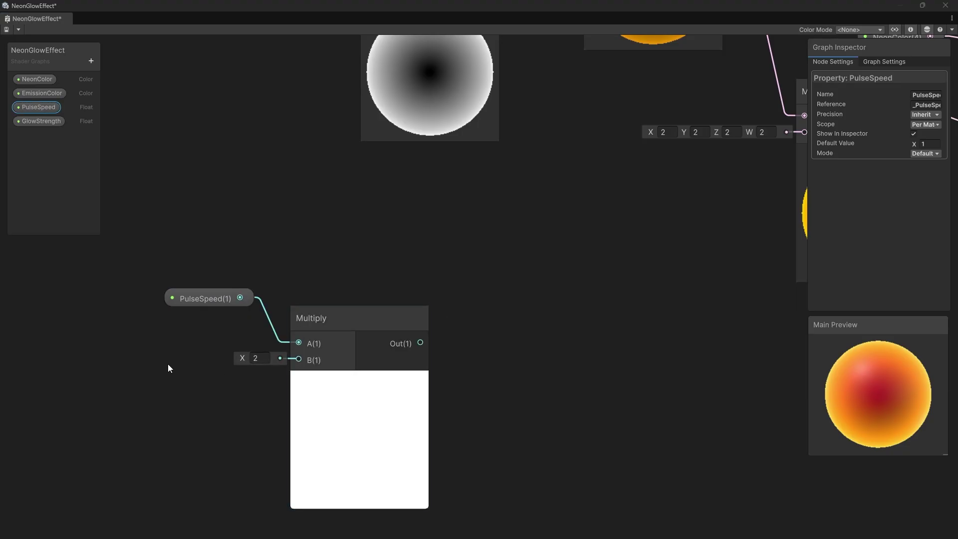
click(168, 368)
Add a Time node and wire its Time output into the Multiply's B input
key(space)
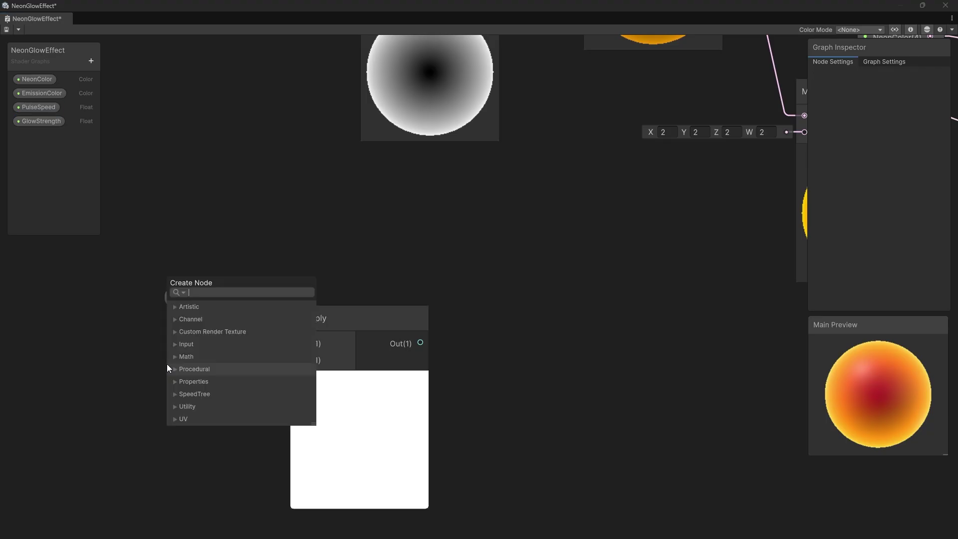
text(time)
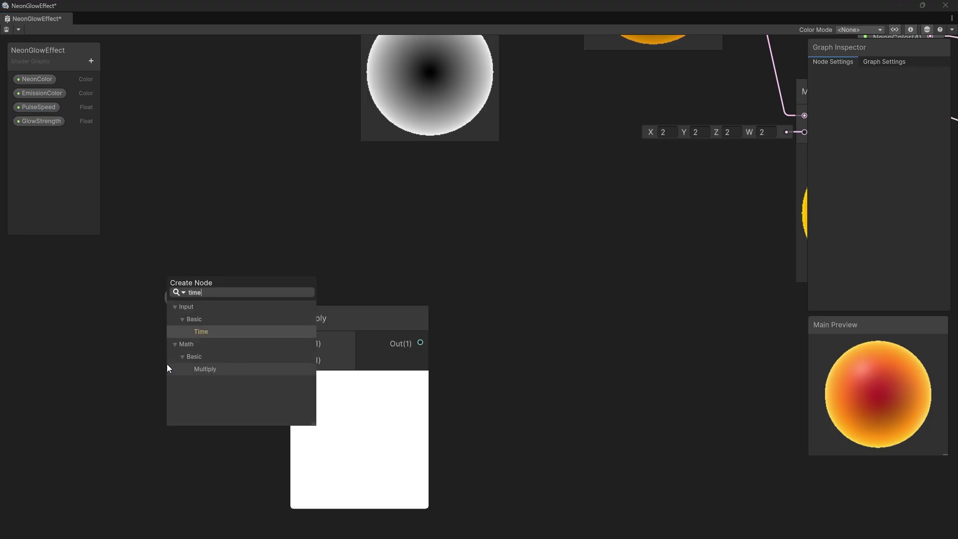
key(Return)
drag(201, 393, 168, 370)
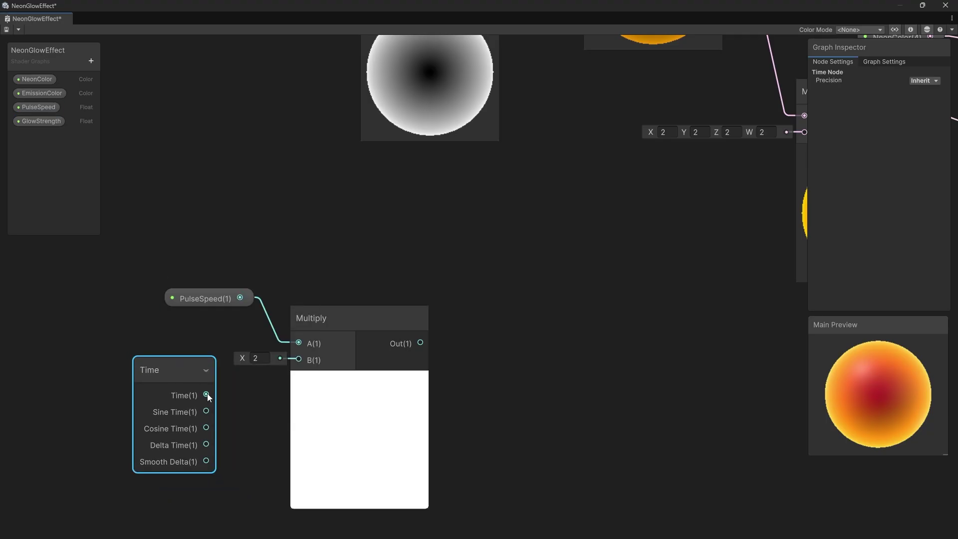
drag(206, 394, 299, 360)
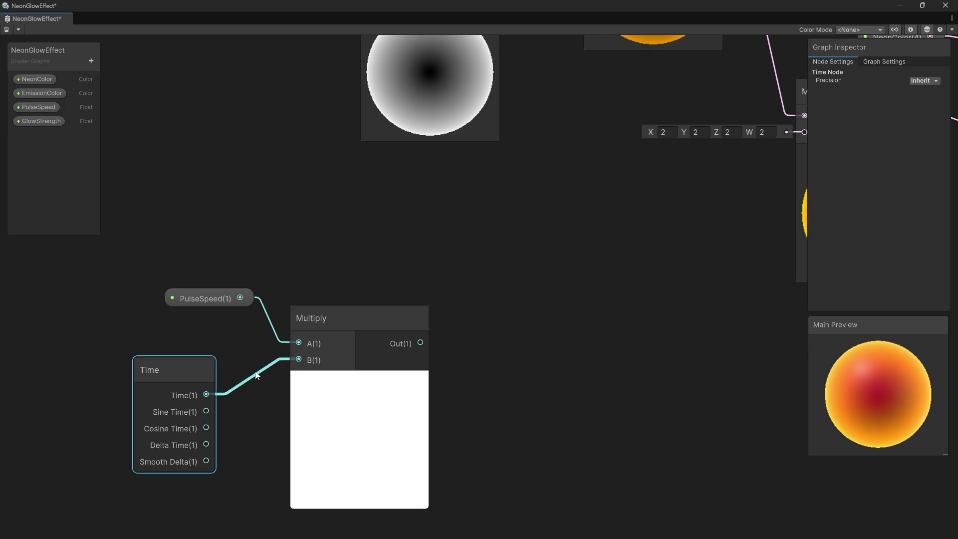
drag(182, 366, 210, 364)
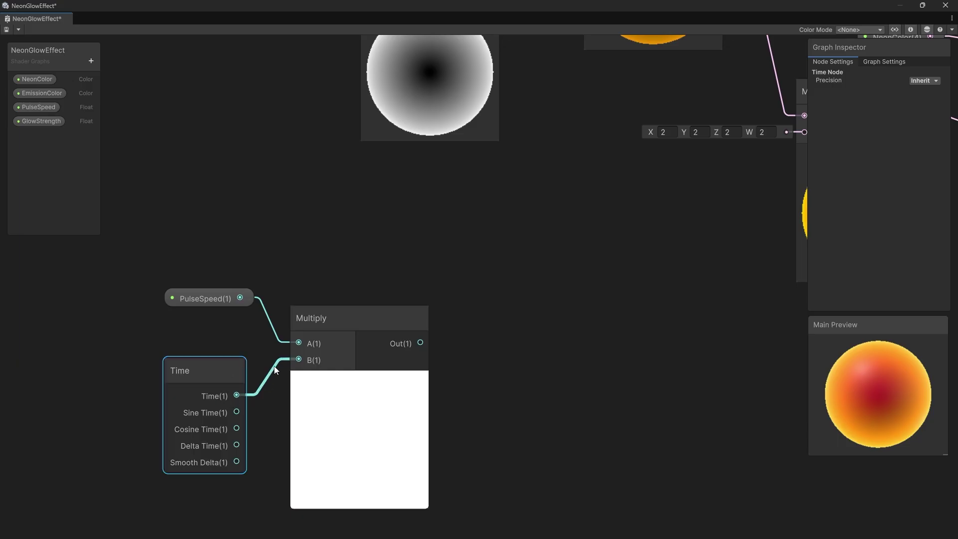
drag(420, 342, 499, 344)
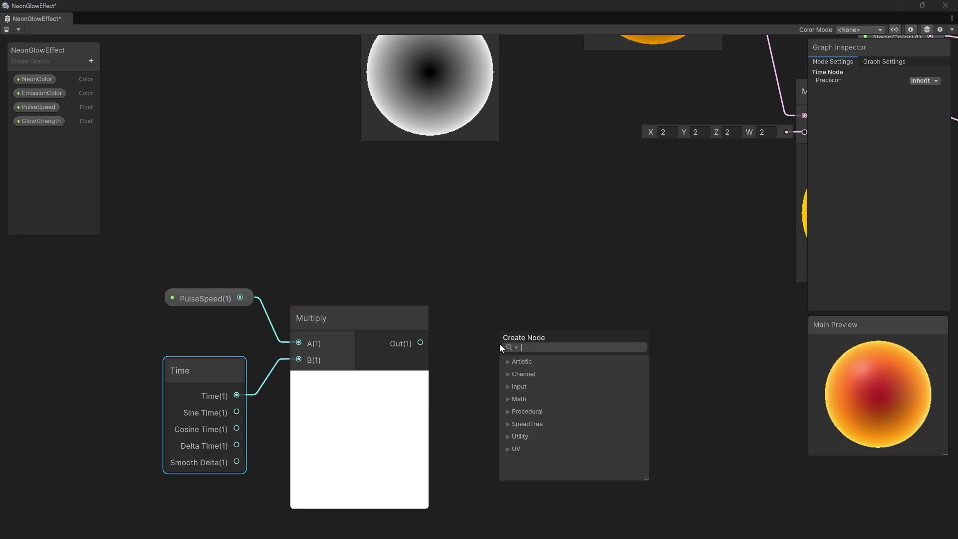
Create a Sine node from the PulseSpeed × Time Multiply output and reposition it
text(sin)
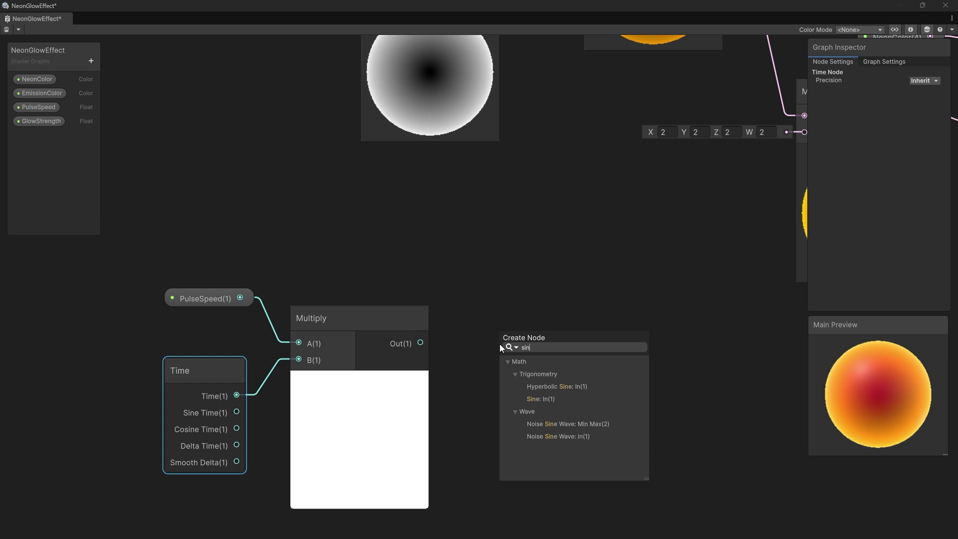
click(545, 398)
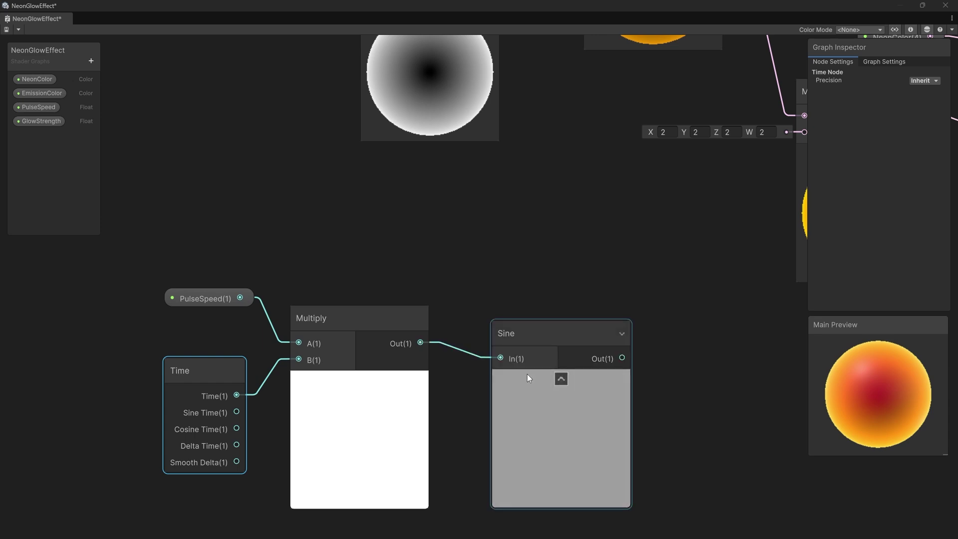
drag(528, 328, 530, 315)
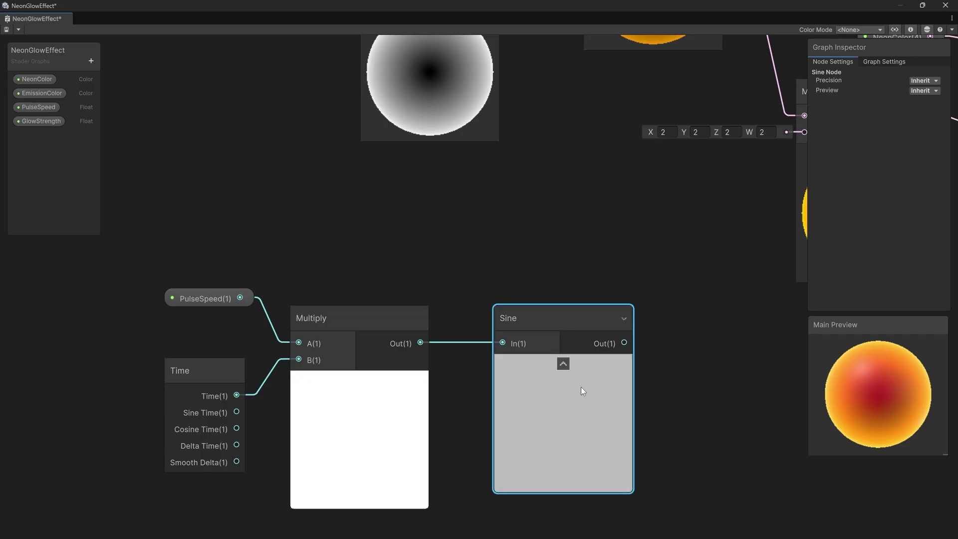
Drag a wire from the Sine output and search for a Remap node
middle_drag(682, 337, 450, 349)
middle_drag(473, 403, 434, 377)
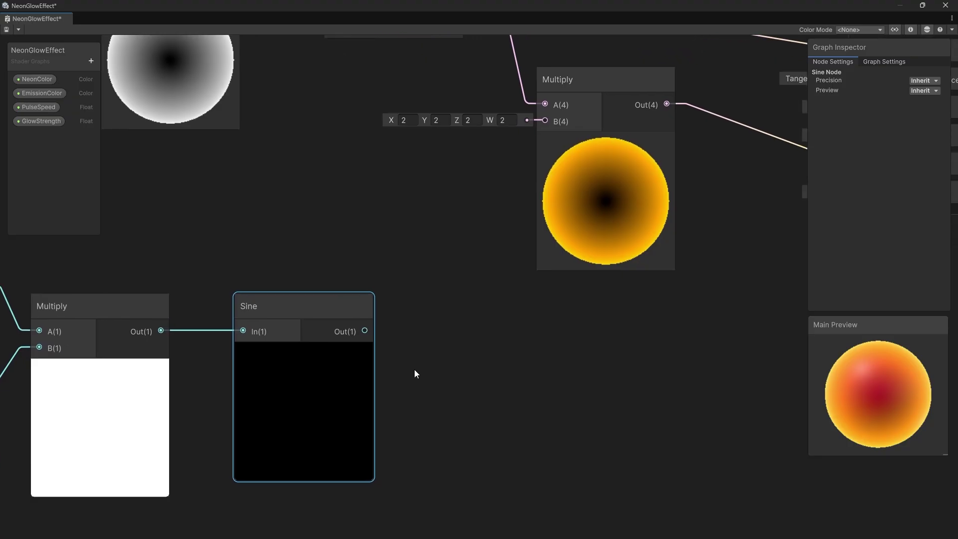
drag(366, 330, 523, 365)
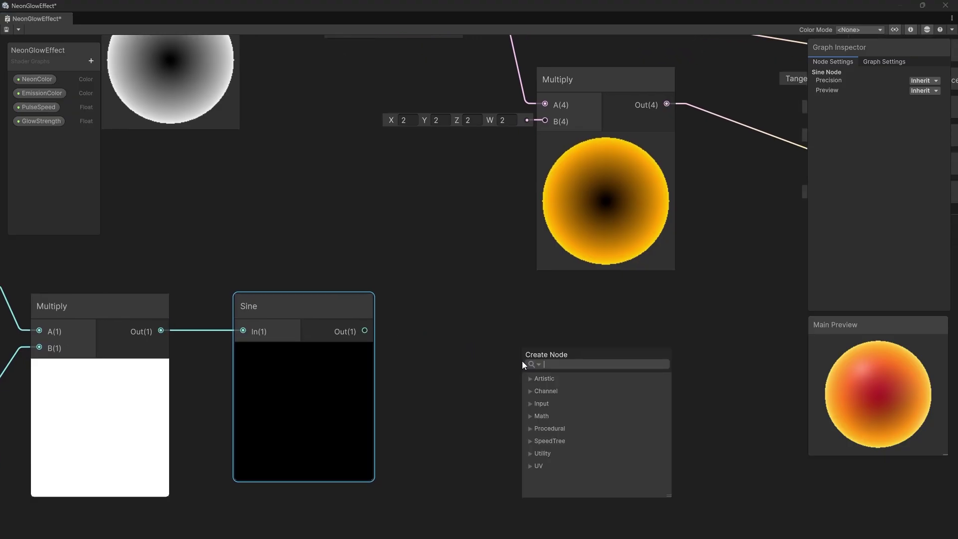
text(remap)
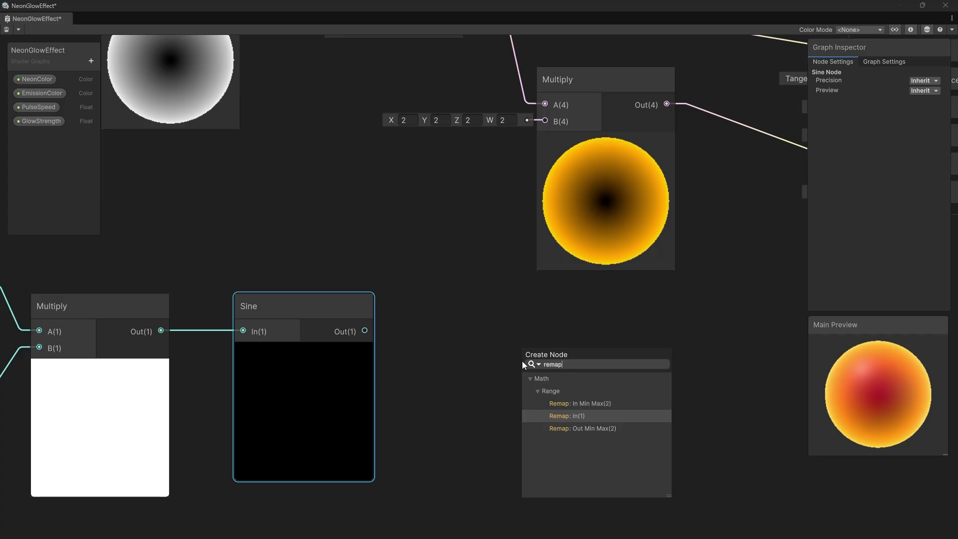
Add a Remap node after the Sine, mapping In Min Max -1,1 to Out Min Max 0,1
key(Return)
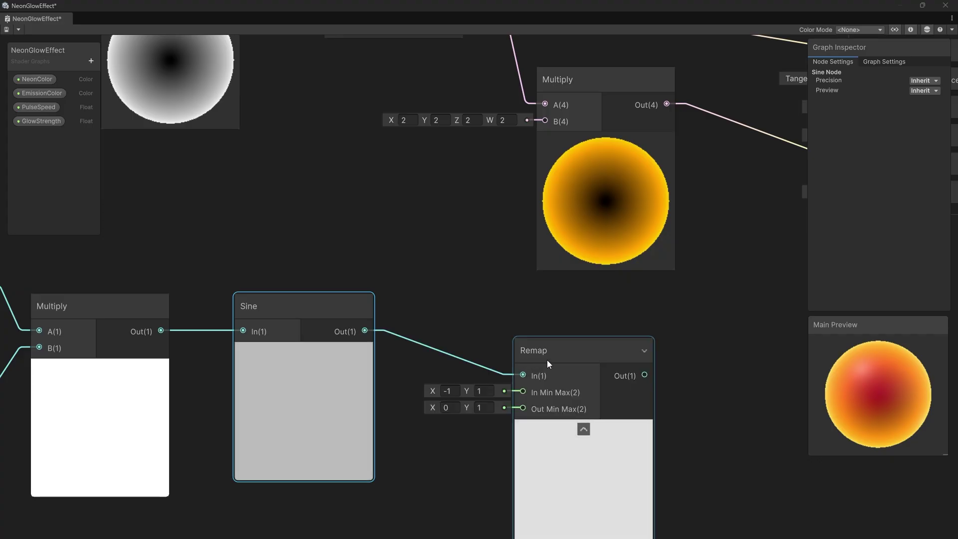
drag(563, 347, 562, 310)
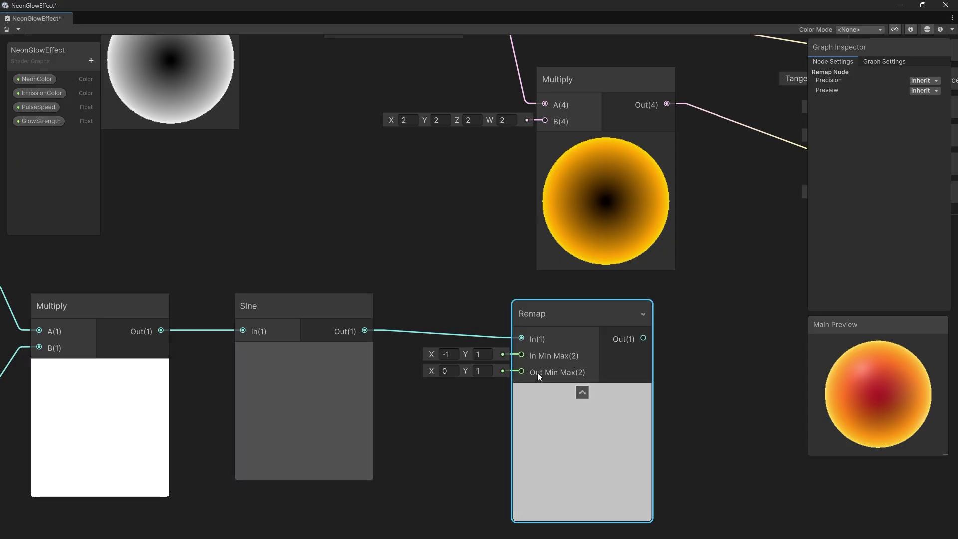
click(445, 354)
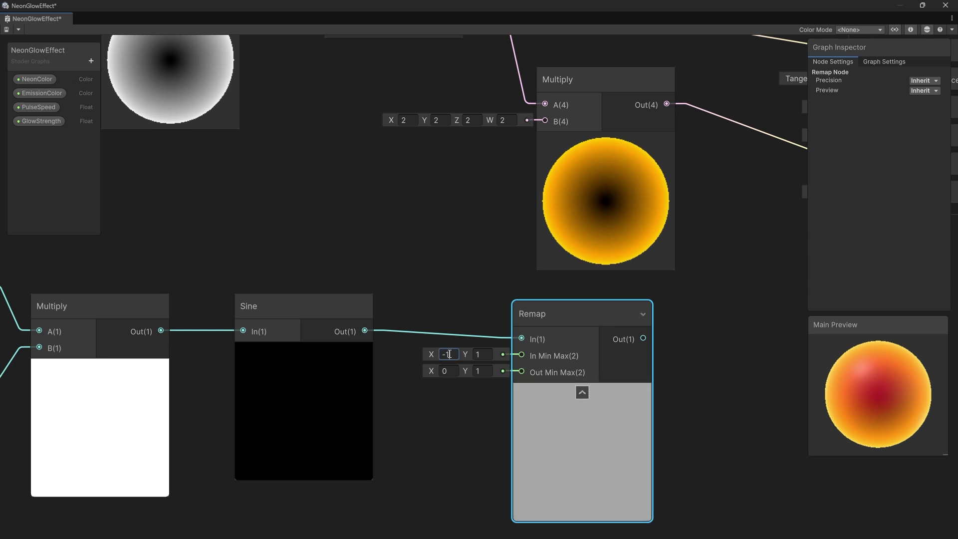
click(482, 354)
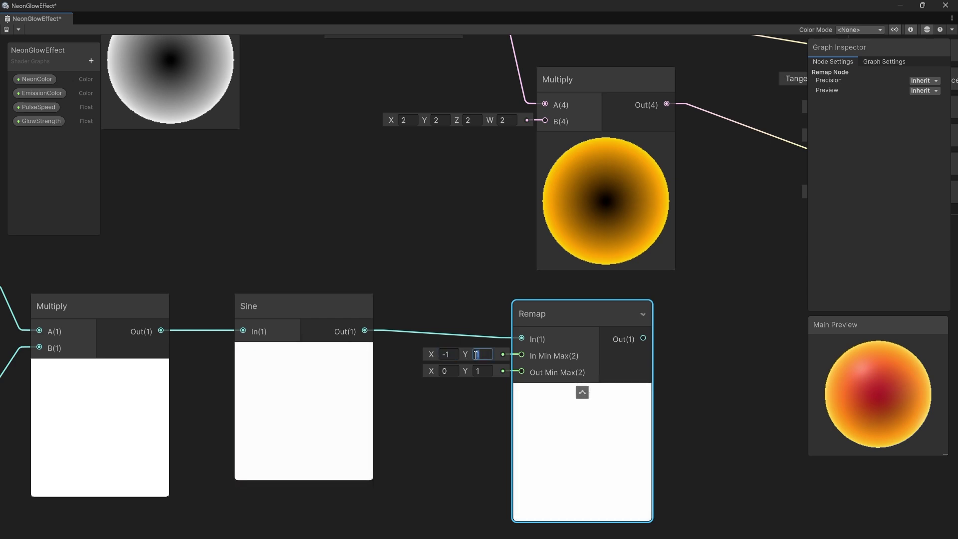
click(446, 371)
key(Tab)
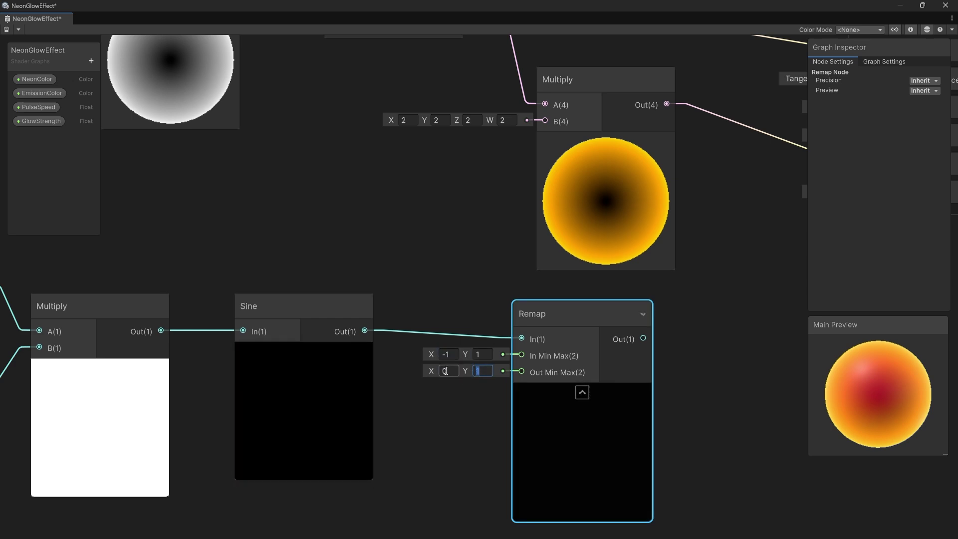
middle_drag(642, 355, 663, 355)
Move the PulseSpeed, Time, Multiply, Sine and Remap nodes up beside the Fresnel nodes
drag(641, 321, 569, 317)
middle_drag(569, 316, 638, 318)
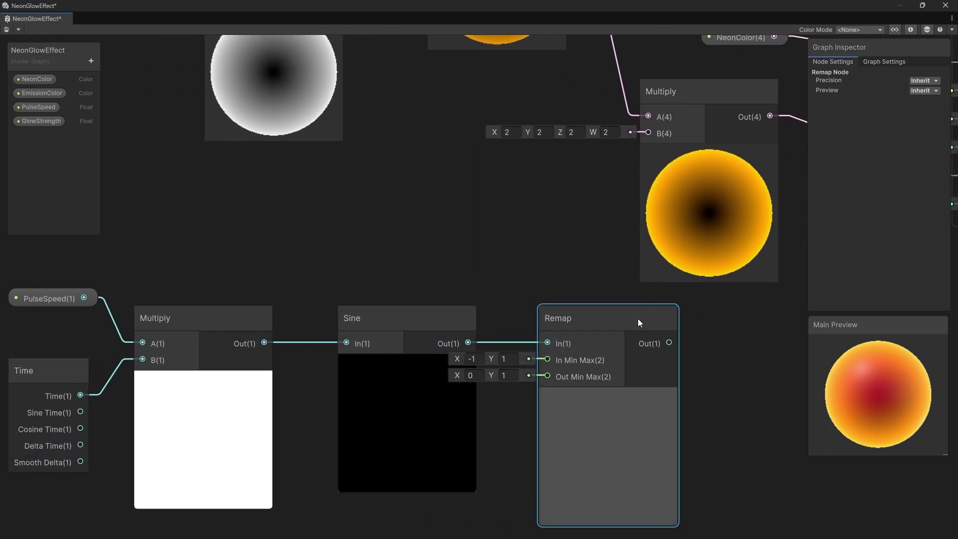
scroll(641, 330, down, 5)
drag(732, 422, 223, 301)
drag(413, 313, 325, 238)
click(632, 270)
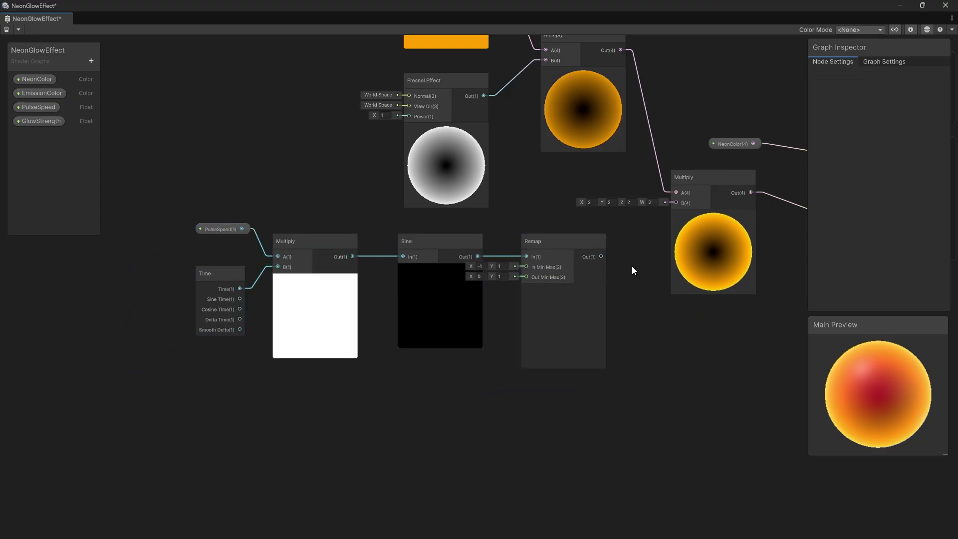
Connect the Remap output to the emission Multiply's B input in place of the constant 2
drag(601, 256, 674, 202)
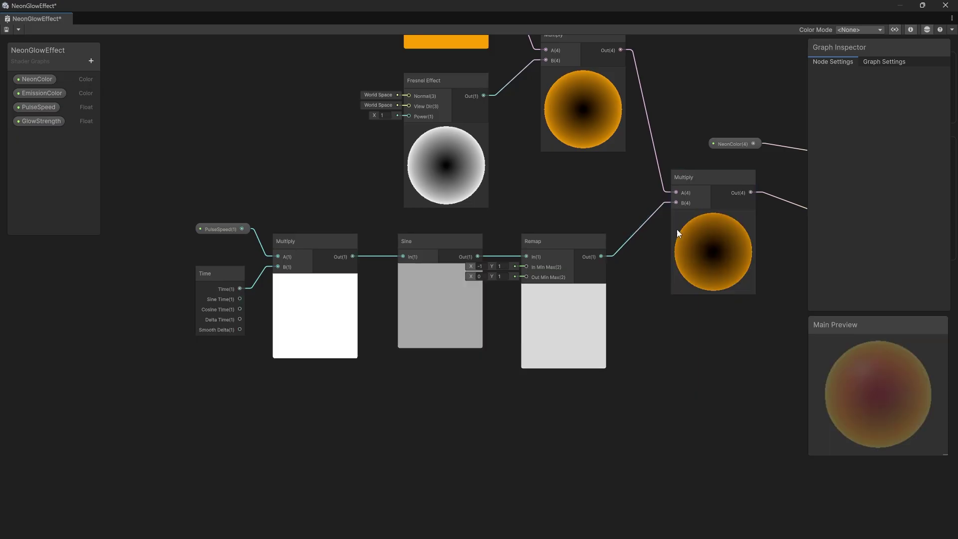
middle_drag(732, 218, 499, 357)
scroll(494, 346, up, 3)
scroll(491, 349, up, 3)
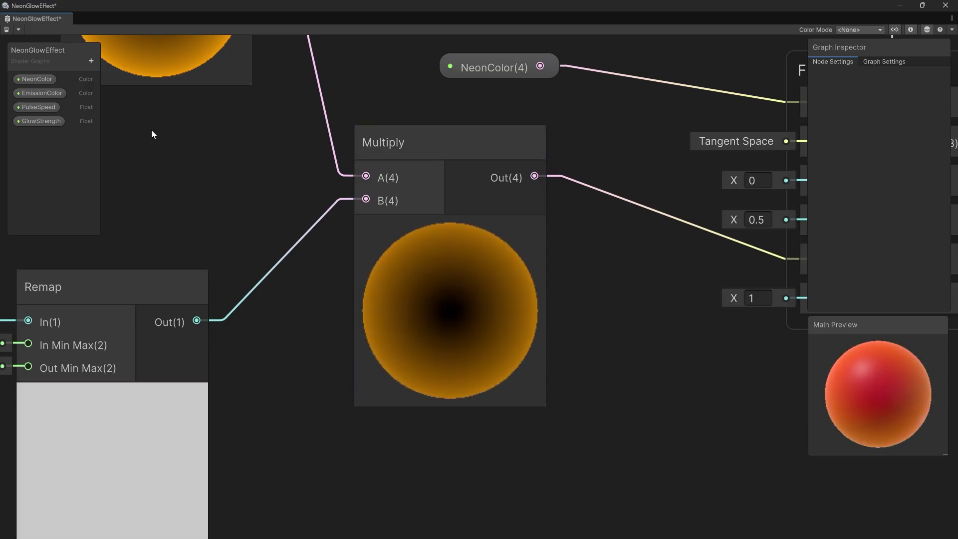
Set the PulseSpeed property's default value to 2 in the Graph Inspector
click(26, 110)
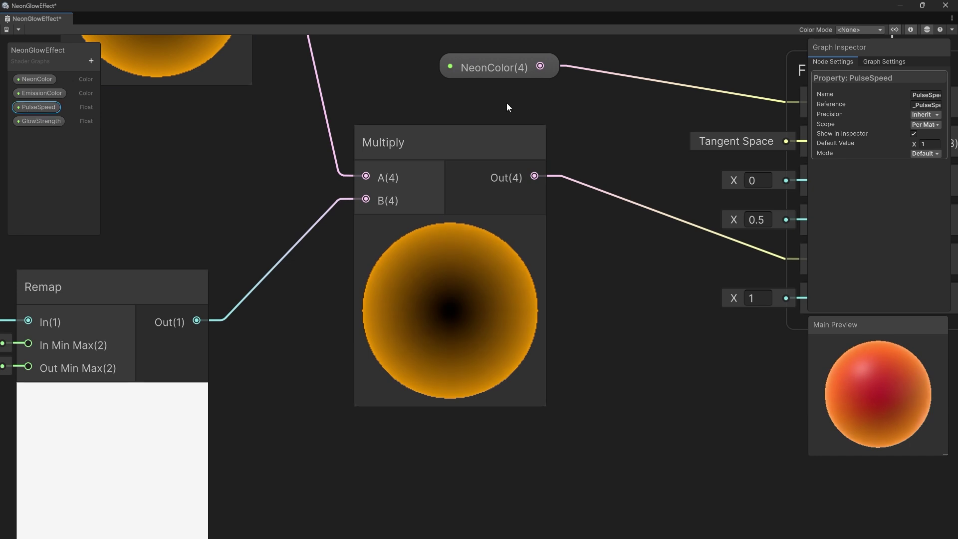
click(929, 143)
text(0)
key(ctrl+a)
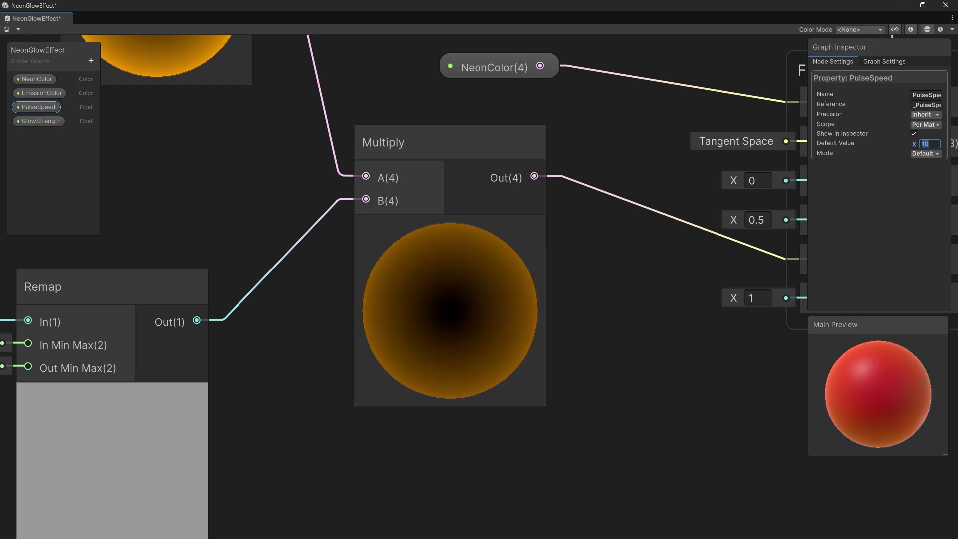
text(2)
Save the NeonGlowEffect graph and close the Shader Graph window
scroll(682, 301, down, 5)
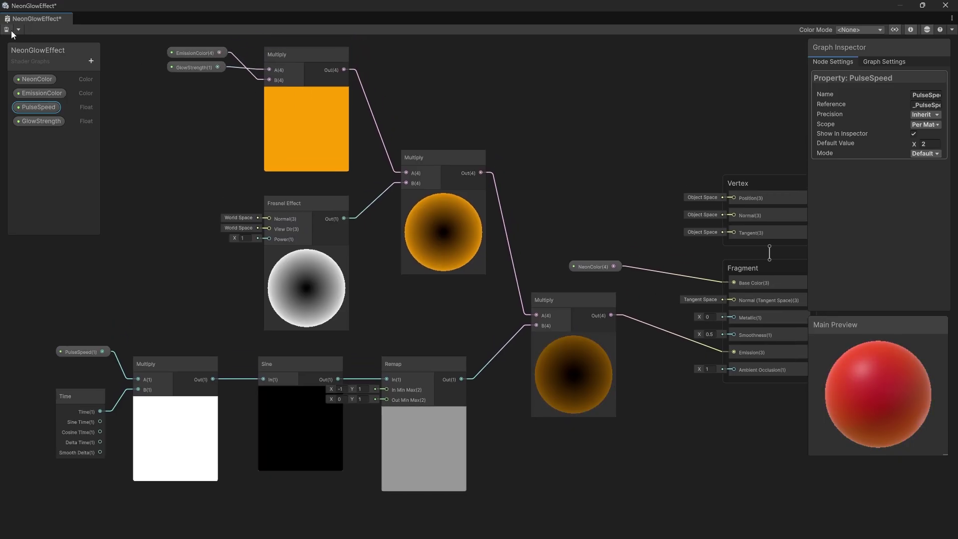
click(7, 30)
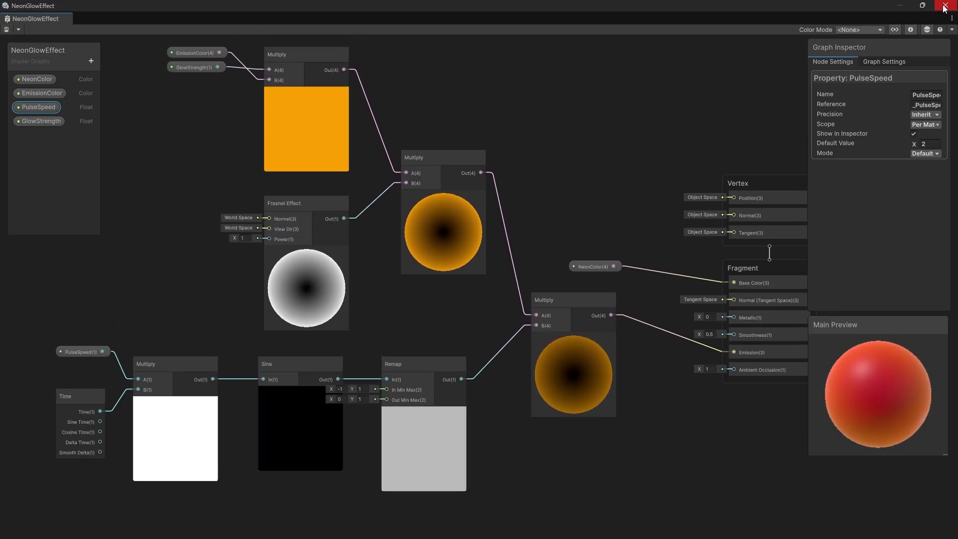
click(945, 8)
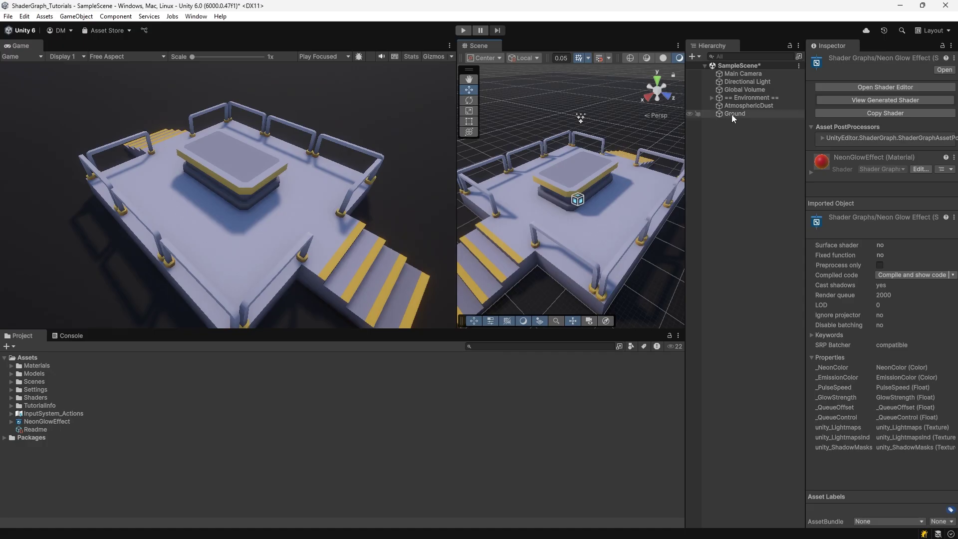
Add a Capsule to the scene from the Hierarchy's 3D Object menu
right_click(733, 149)
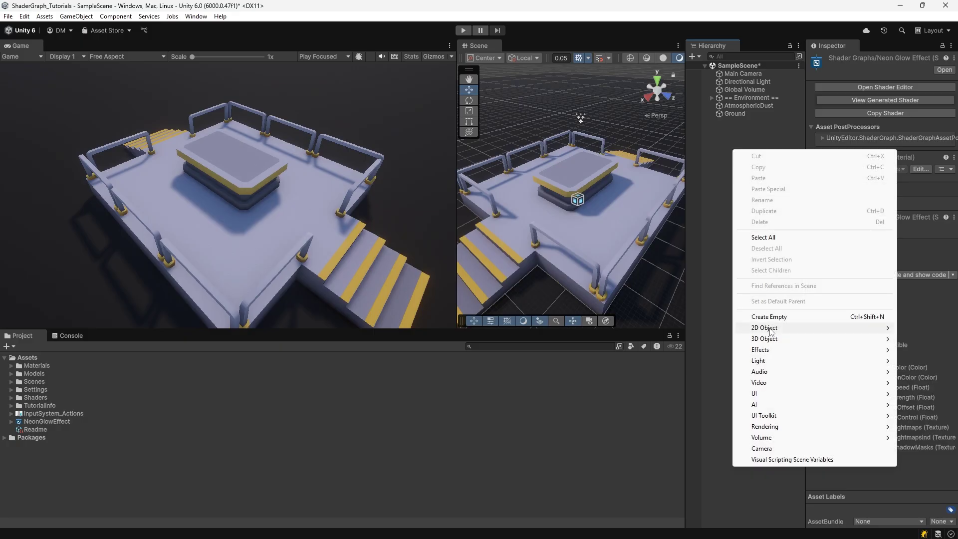
mouse_move(771, 339)
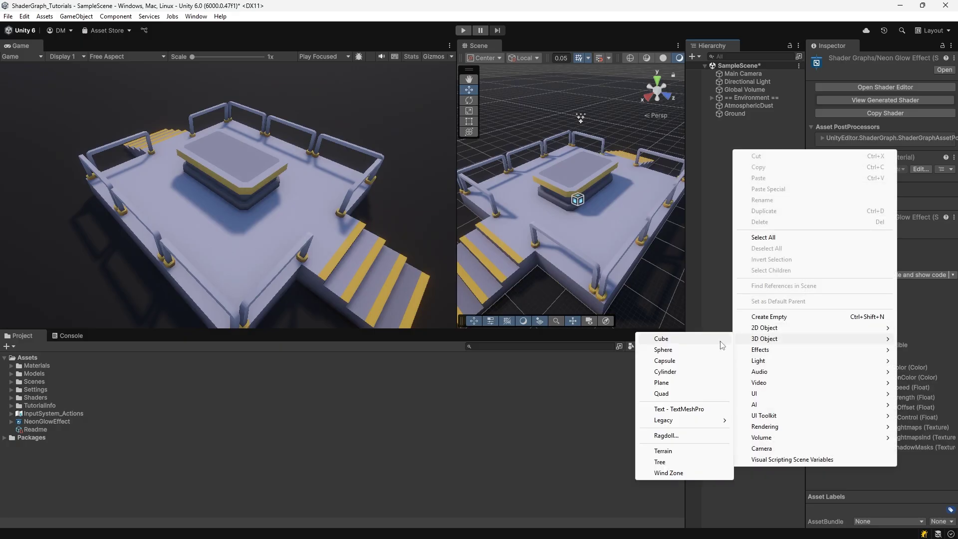
click(684, 361)
Reset the Capsule's Transform, scale it to 0.25 on all axes and raise it to Y 0.858
right_click(889, 88)
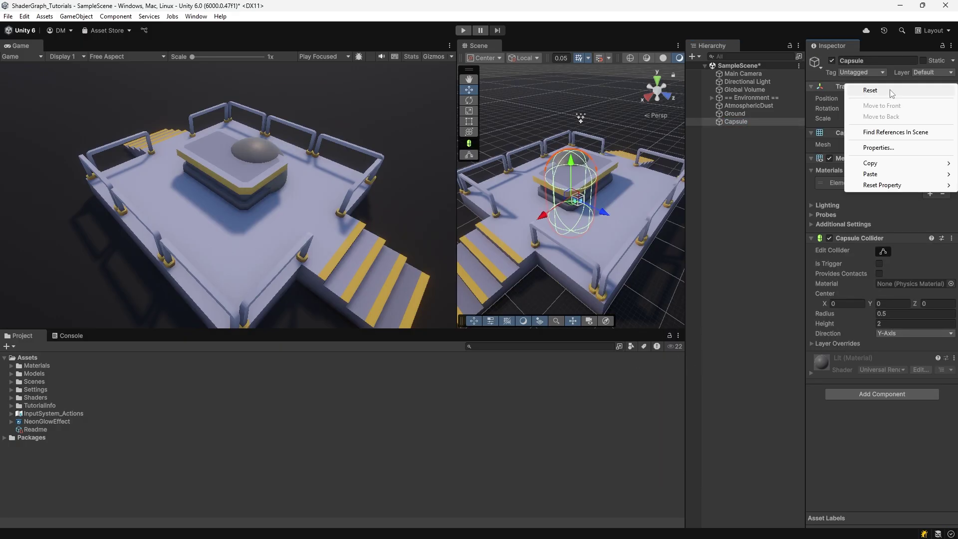
click(884, 91)
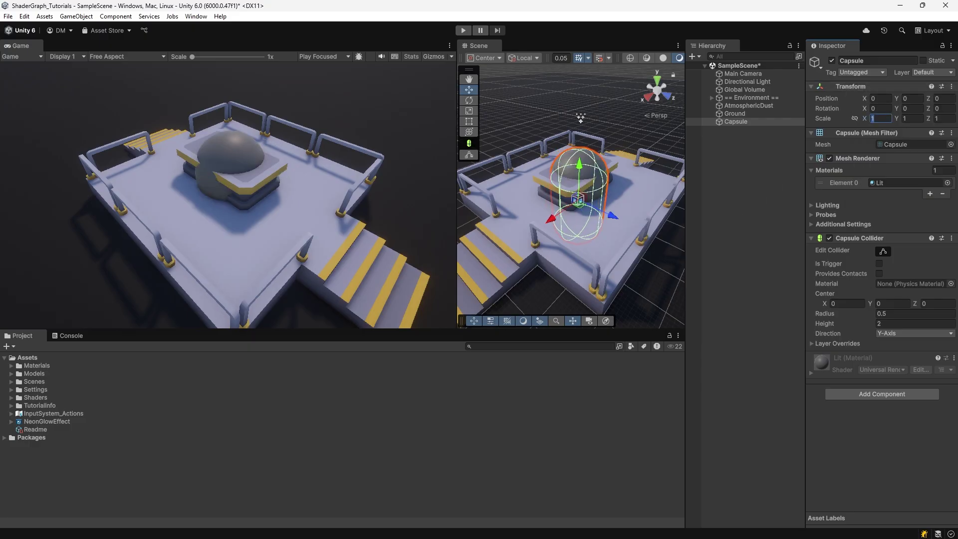
text(.25)
key(Tab)
key(Tab)
text(.25)
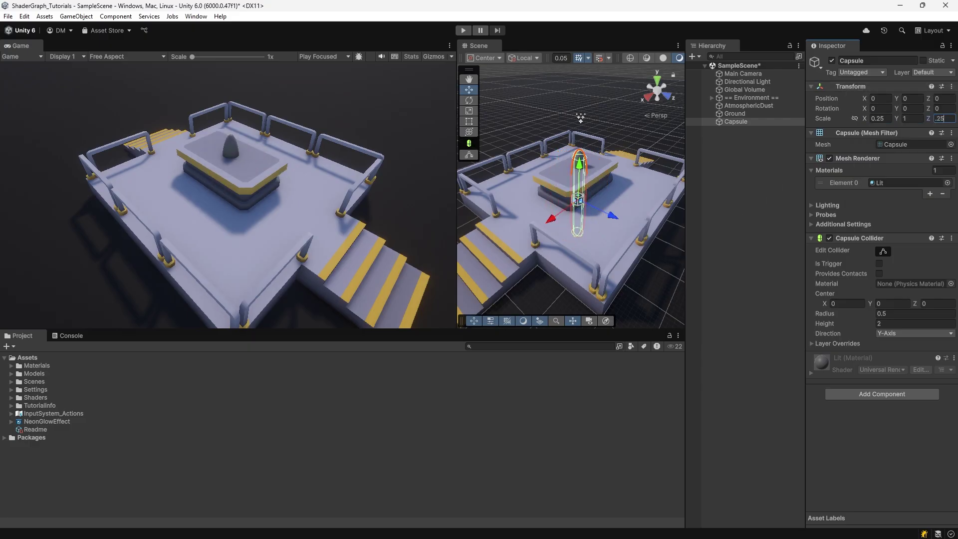
key(shift+Tab)
text(.25)
drag(579, 166, 580, 130)
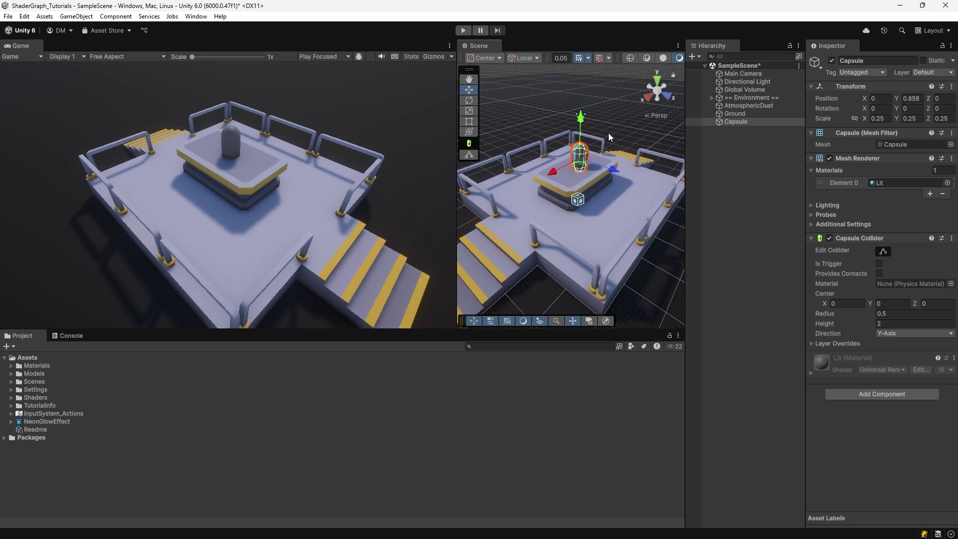
click(27, 357)
Expand and select the Materials folder in the Project window
right_click(35, 359)
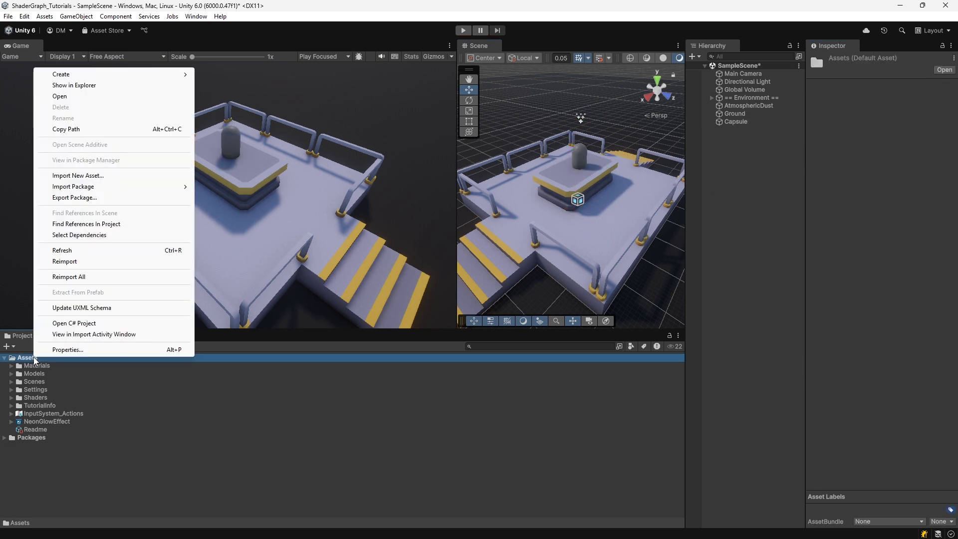
click(27, 367)
click(12, 366)
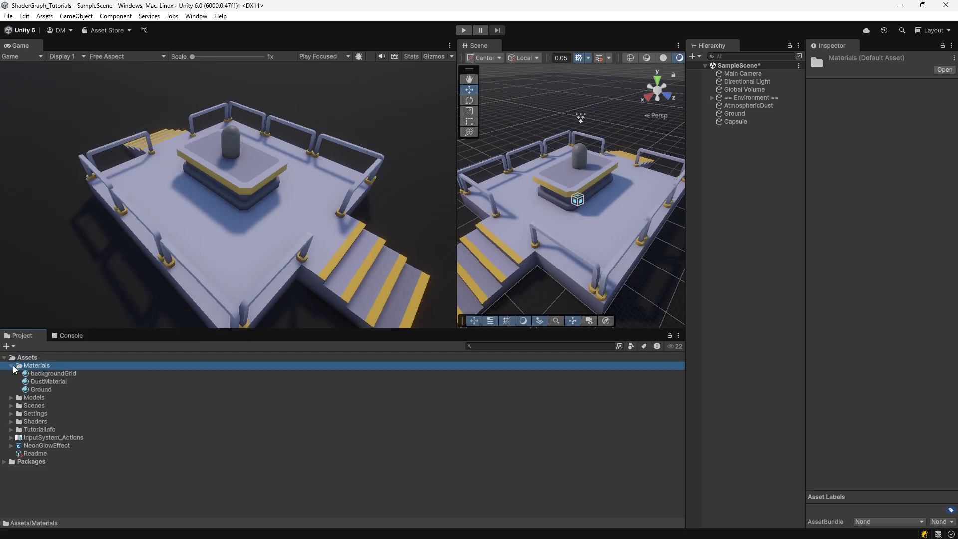
right_click(28, 367)
mouse_move(79, 82)
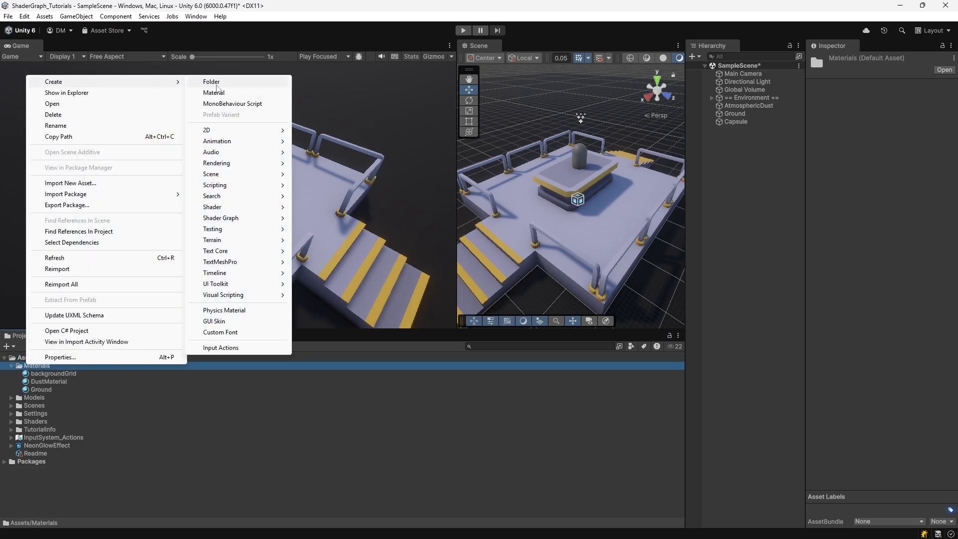
click(222, 95)
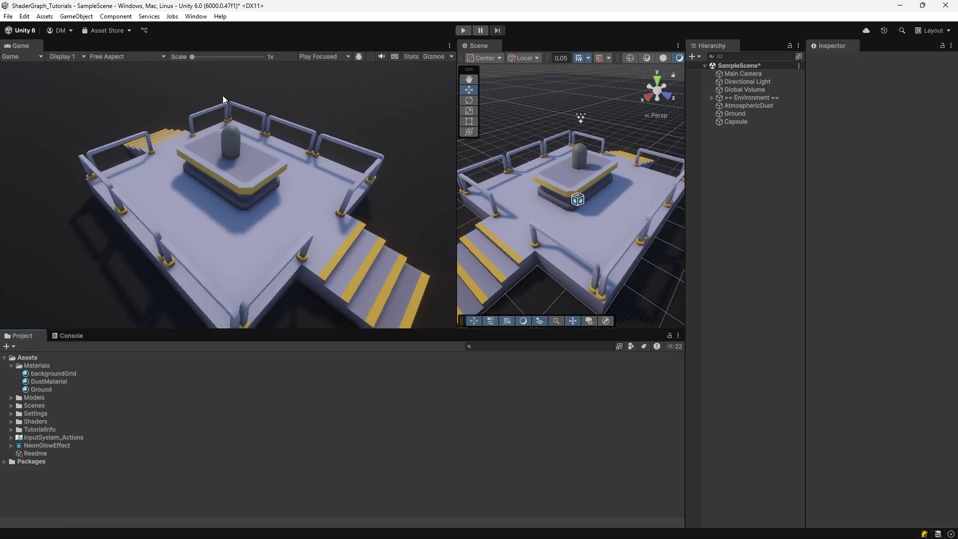
Create a material named GlowCapsule in Materials and apply it to the Capsule
right_click(45, 367)
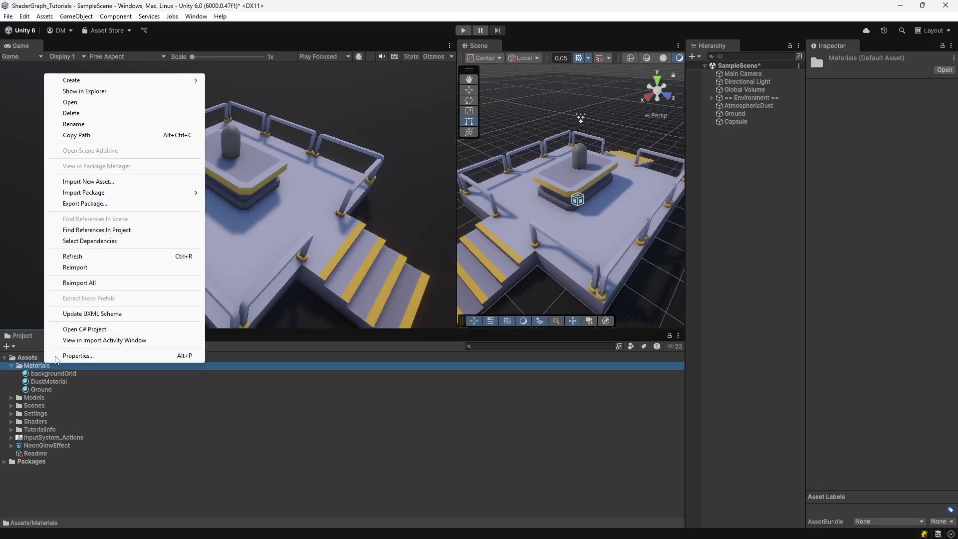
mouse_move(65, 85)
click(278, 92)
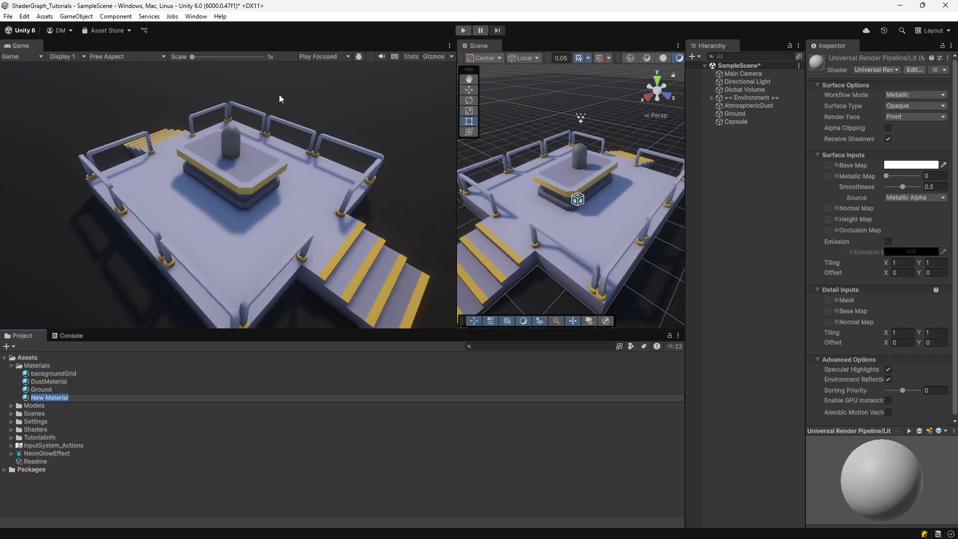
text(GlowCapsule)
key(Return)
drag(55, 389, 744, 122)
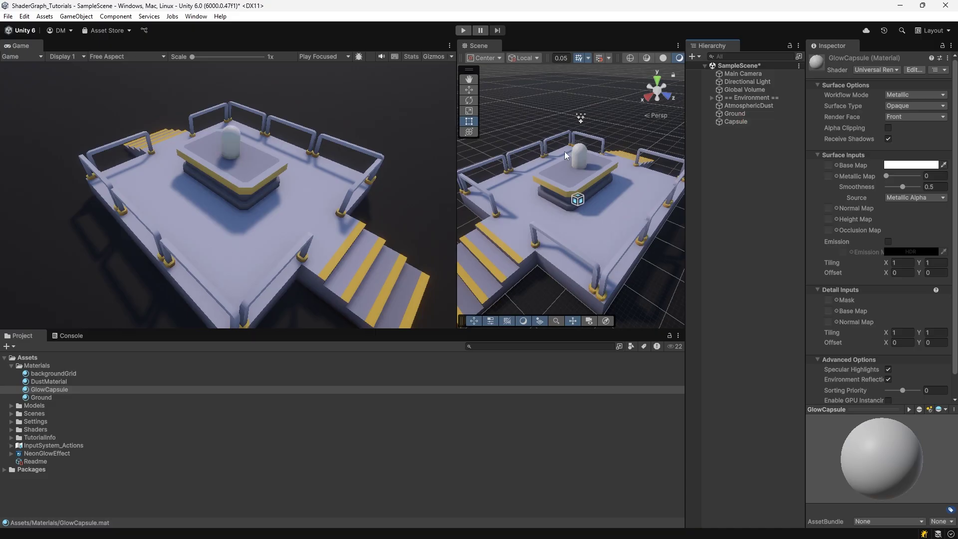
click(64, 392)
Switch GlowCapsule's shader to Shader Graphs > NeonGlowEffect
drag(804, 67, 755, 68)
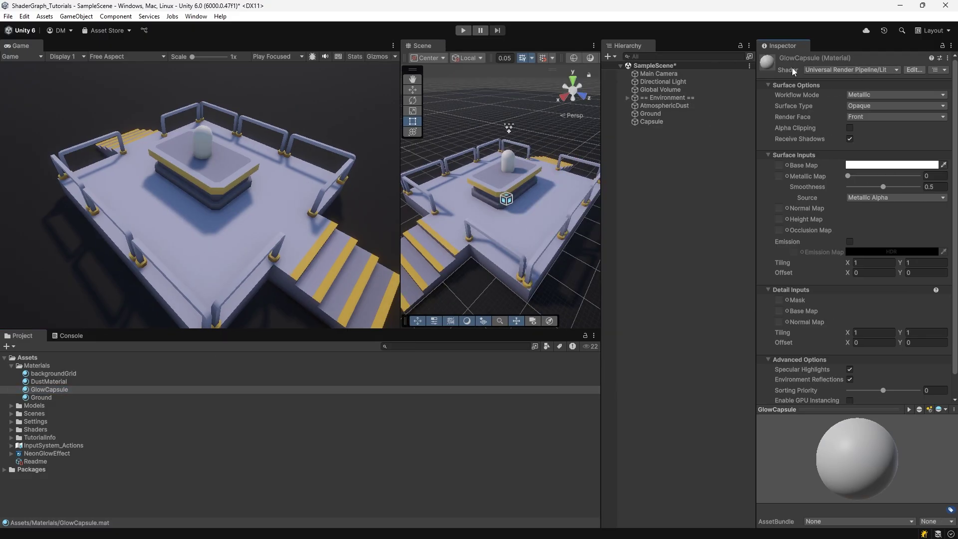
click(839, 69)
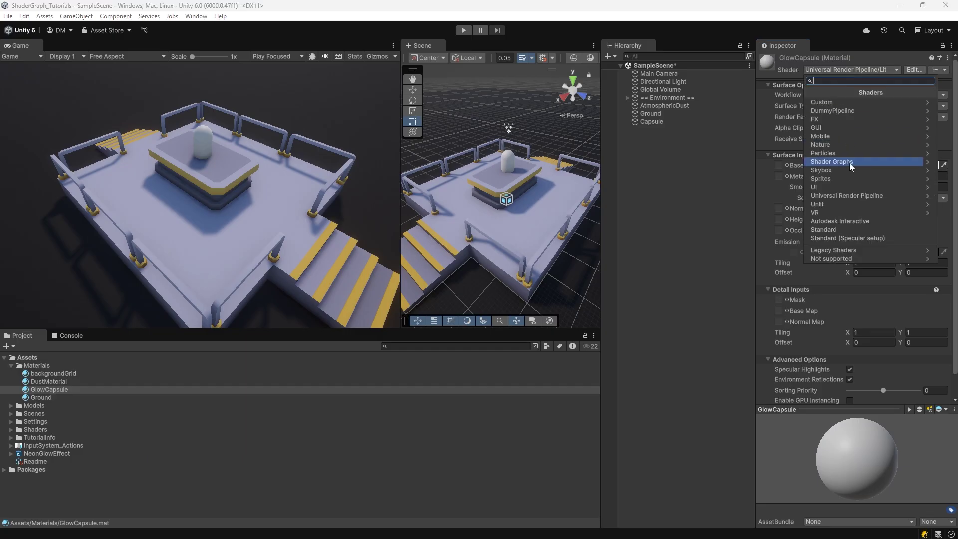
mouse_move(849, 163)
click(842, 136)
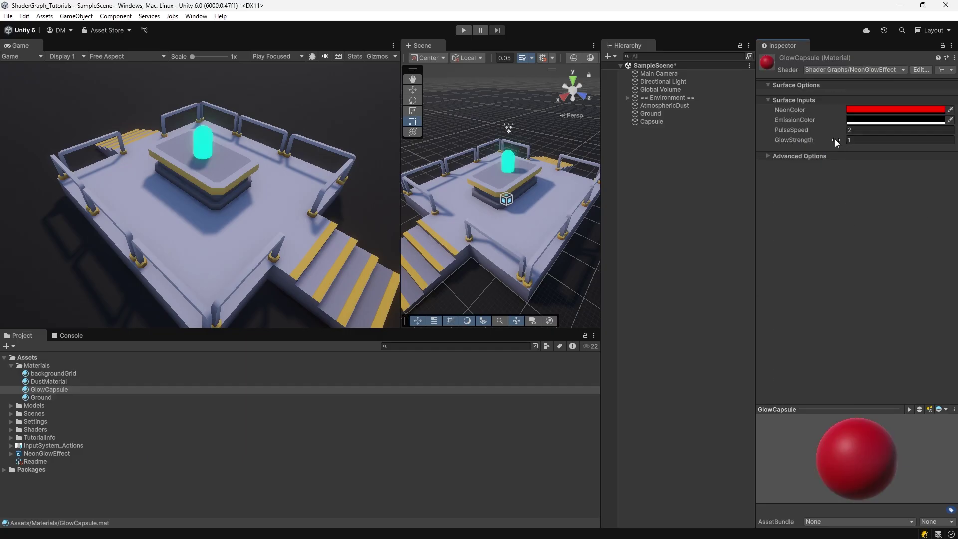
Set the EmissionColor to FFB300 (hue 42, saturation 100, value 100)
click(872, 123)
drag(943, 197, 930, 161)
click(922, 171)
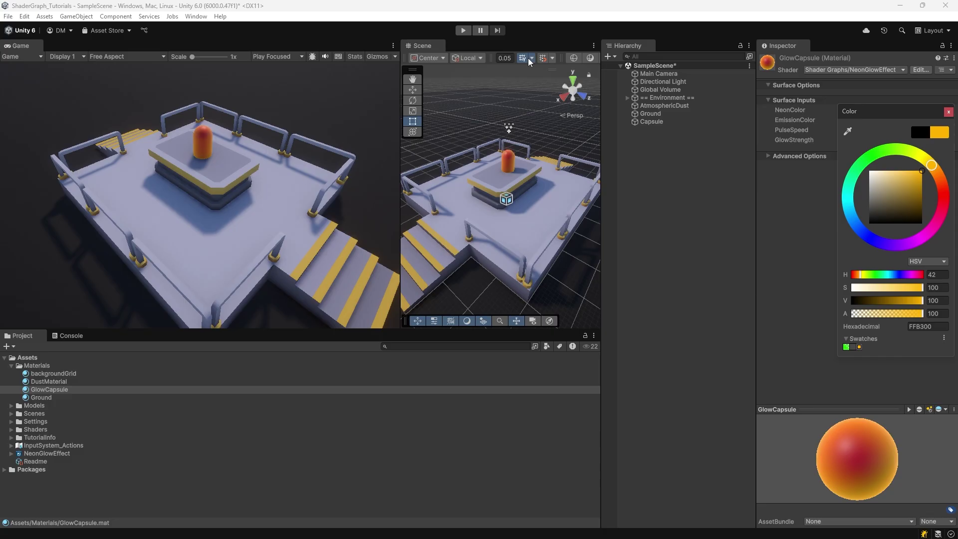
Enter Play mode and raise GlowCapsule's GlowStrength to 100
click(463, 30)
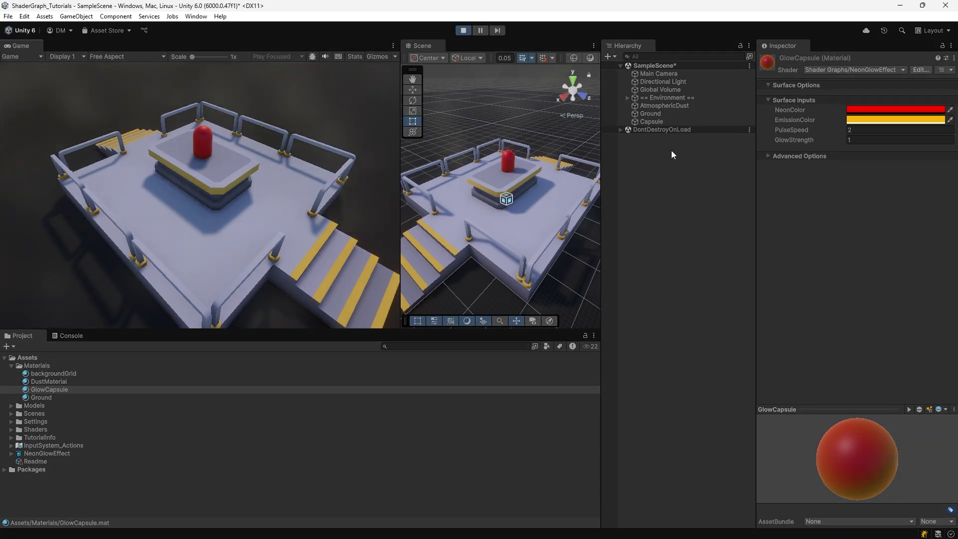
click(67, 387)
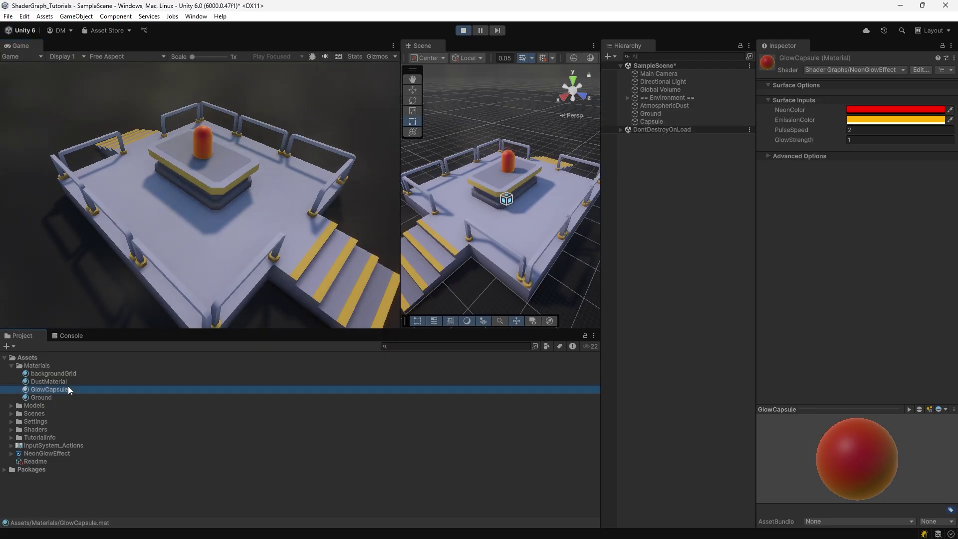
click(877, 141)
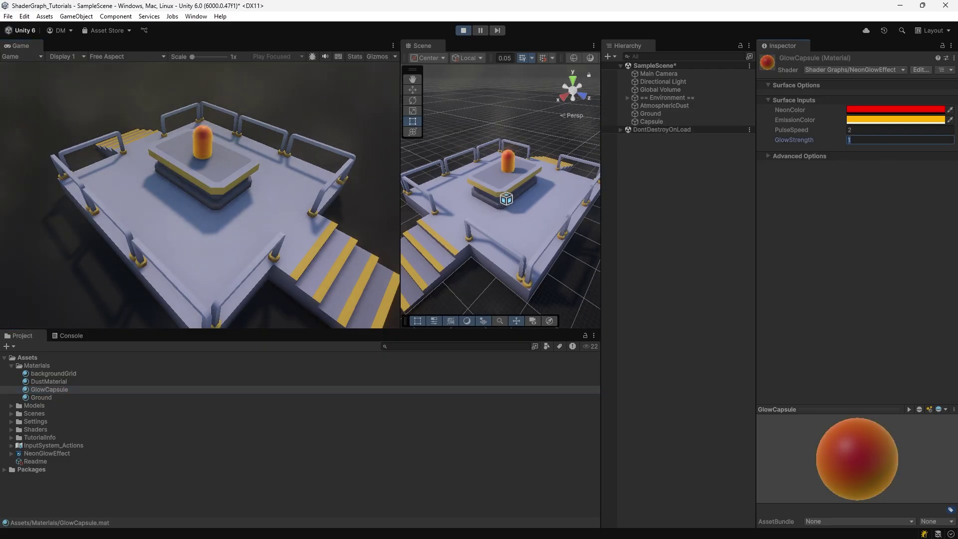
text(100)
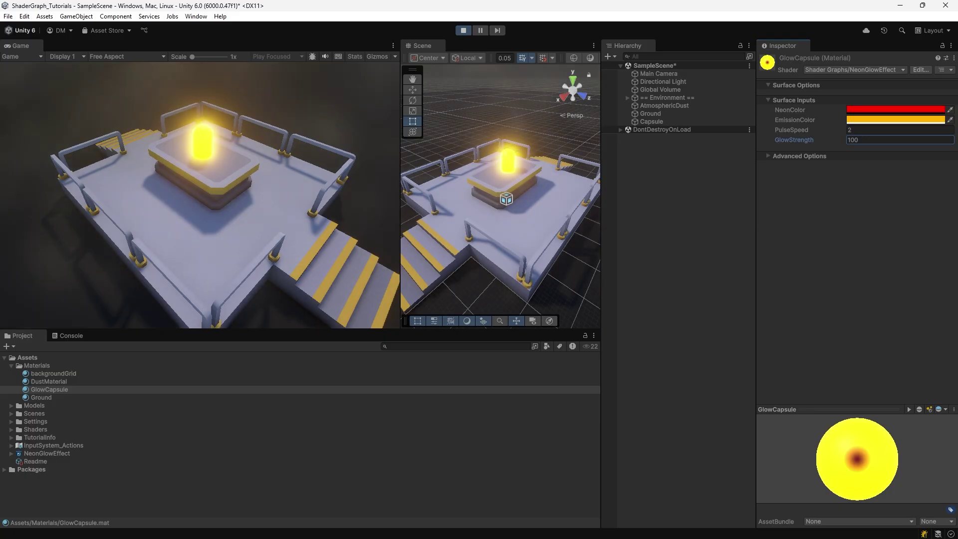
click(913, 130)
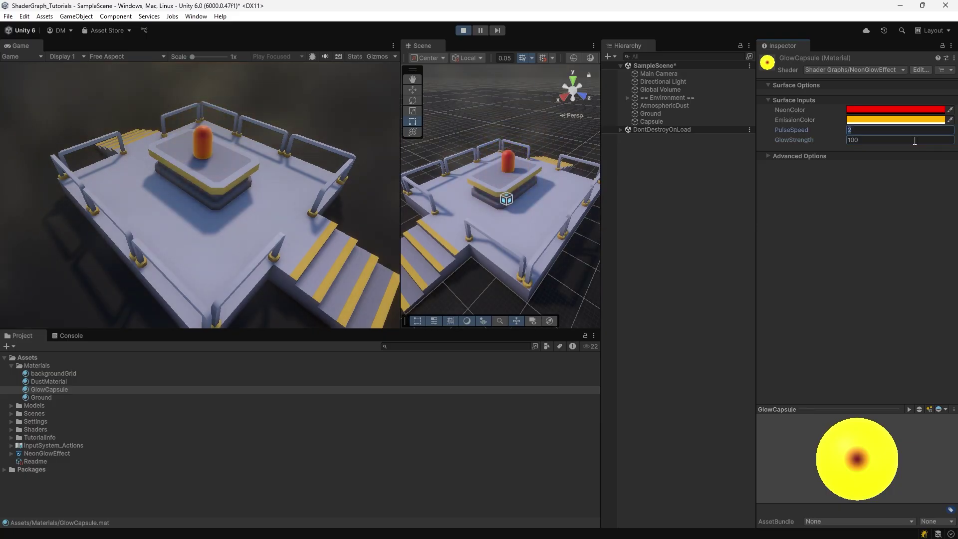